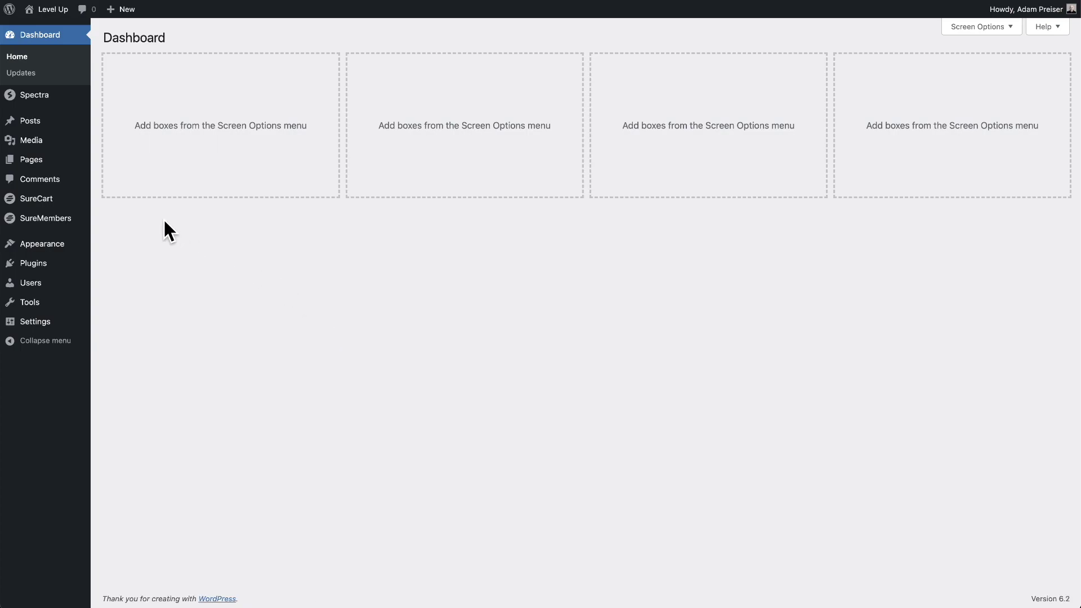
Step: From the Pages list, view the 'Dashboard — Customer Dashboard' page on the live site
left_click(34, 163)
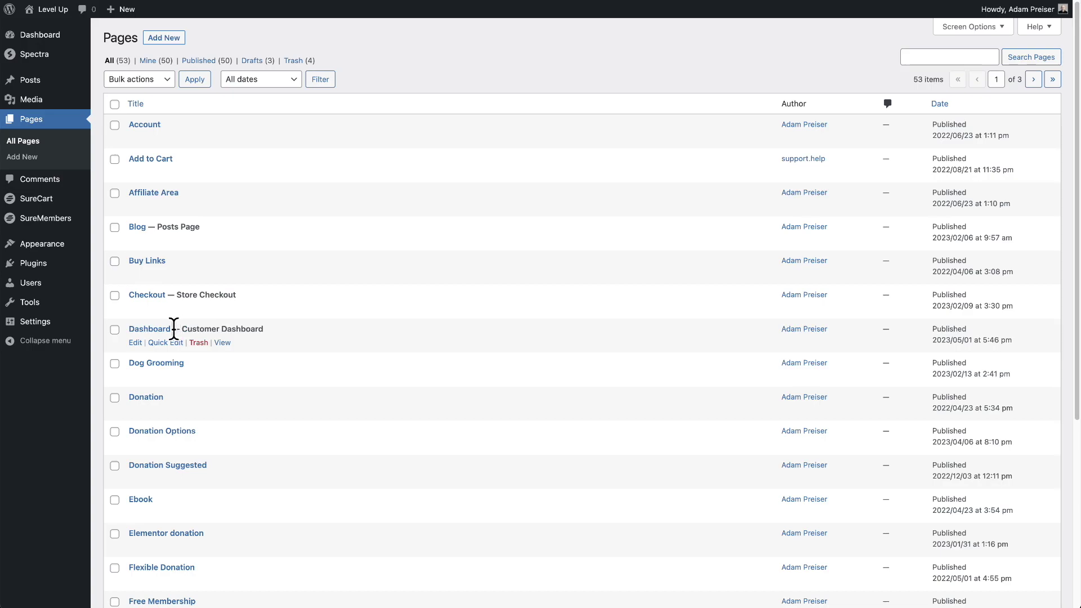
left_click_drag(174, 329, 254, 331)
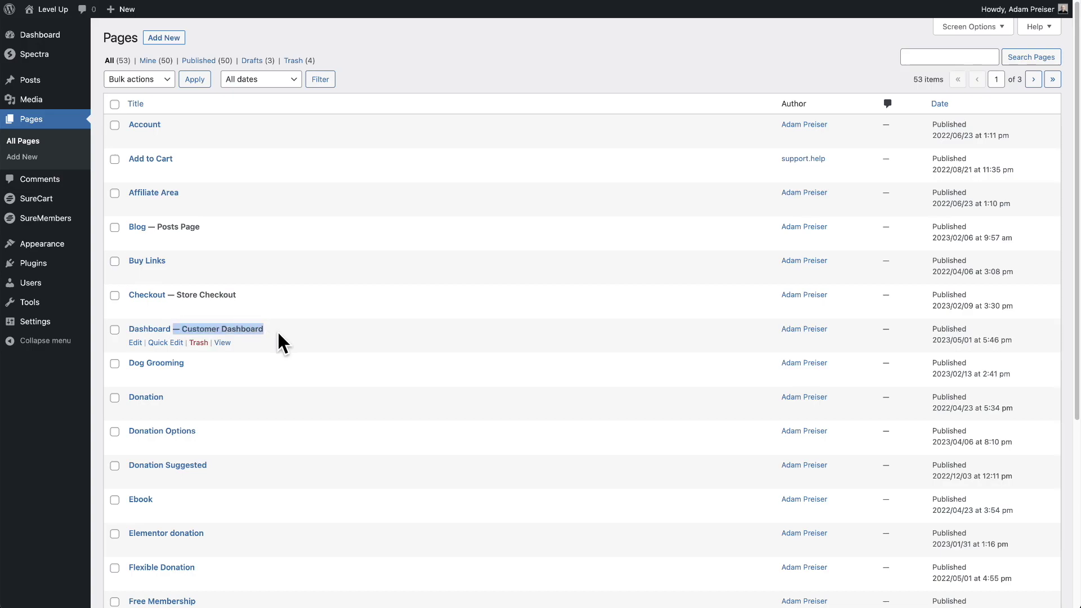
left_click(239, 328)
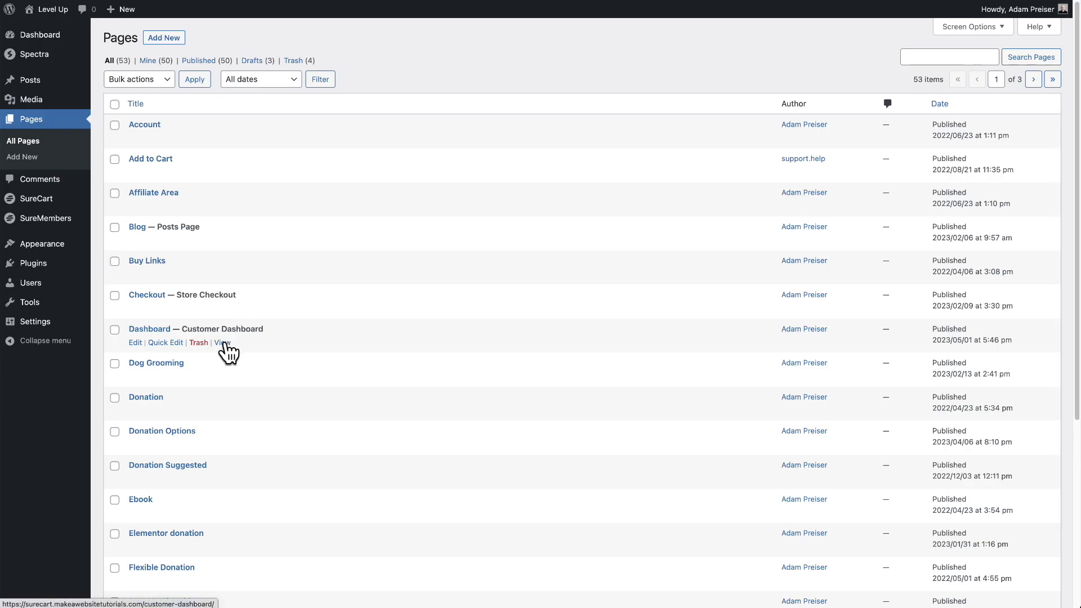
left_click(223, 343)
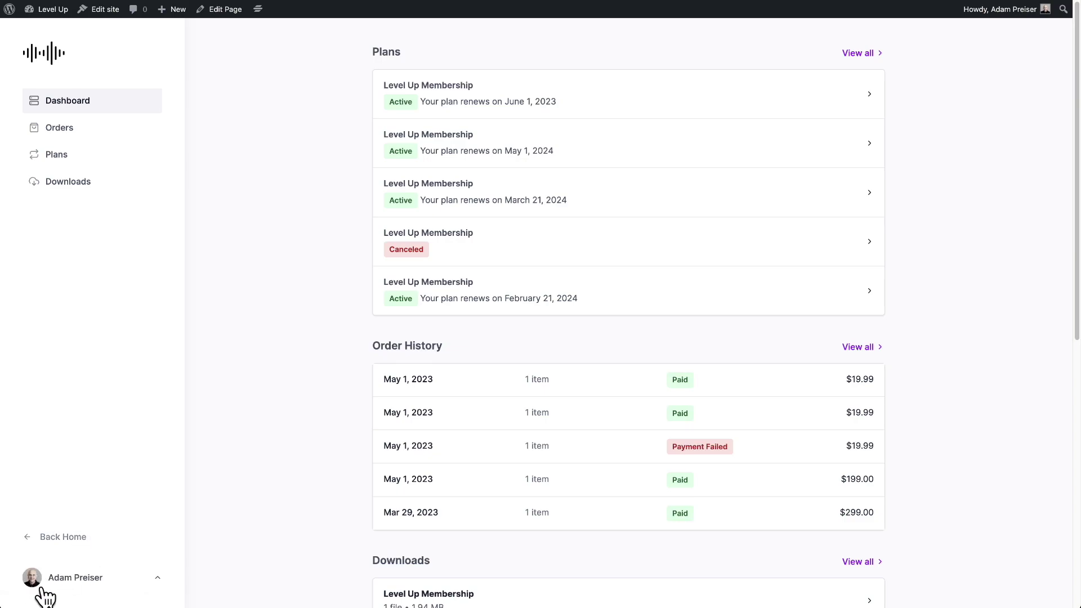
Step: Browse the dashboard overview: toggle the account menu, highlight the Plans heading and scroll the page
left_click(158, 579)
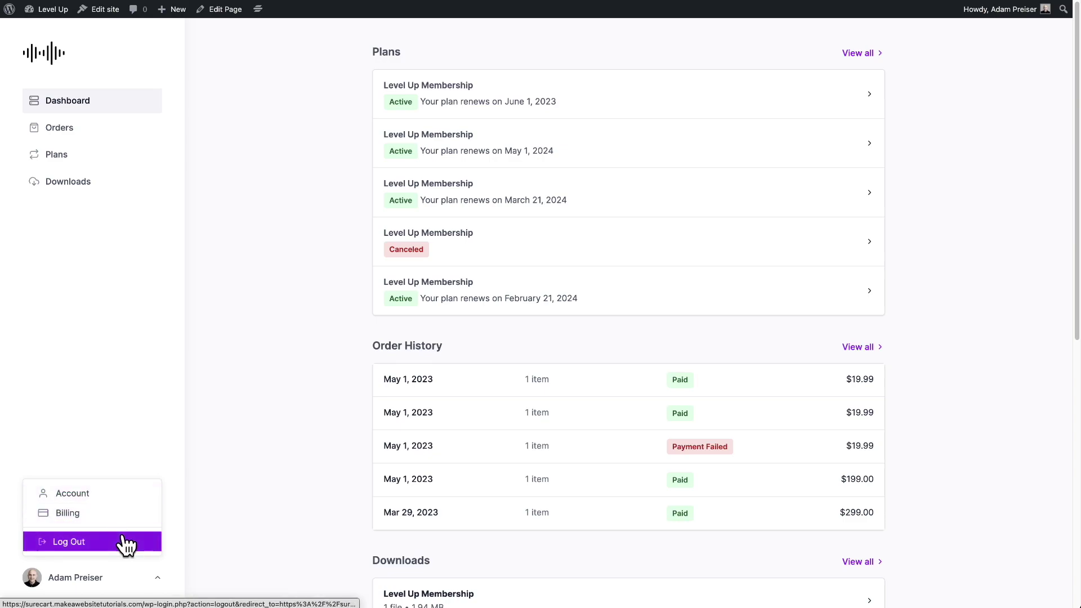
left_click(147, 366)
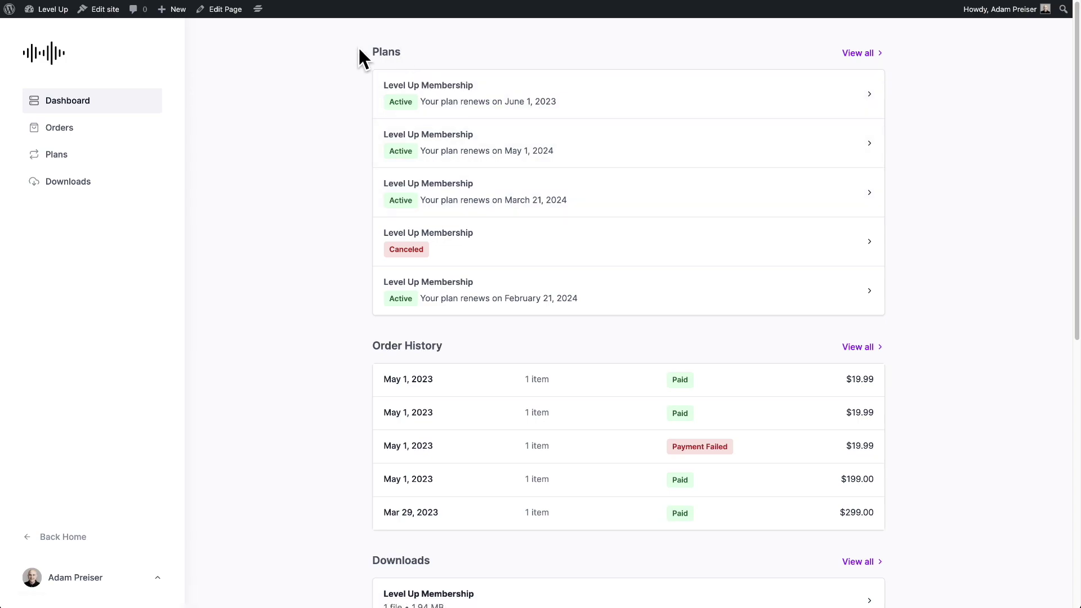
left_click_drag(374, 52, 401, 55)
scroll(524, 99, "down", 5)
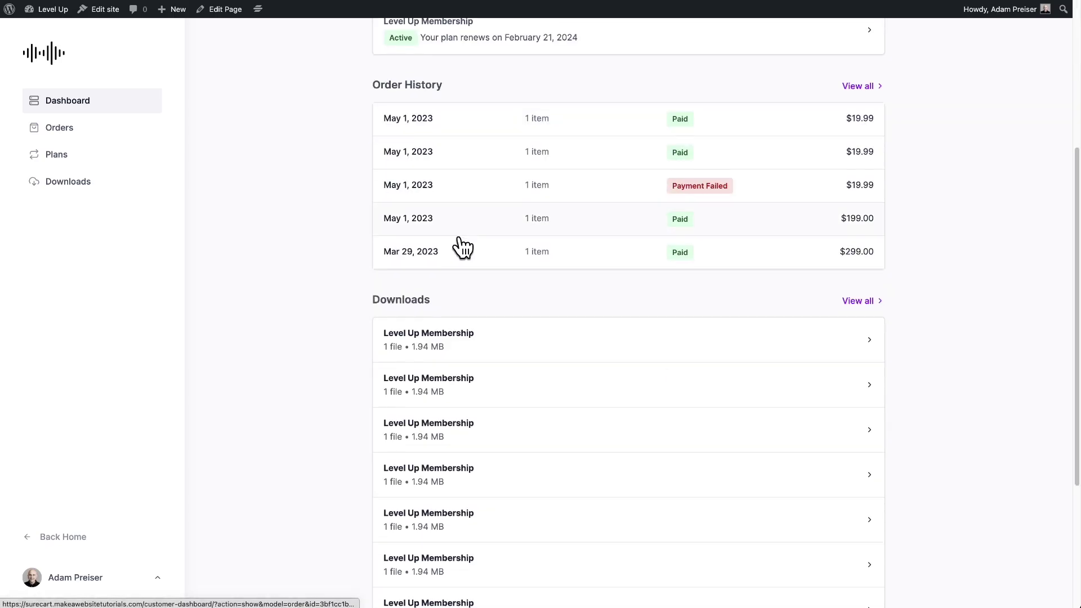
scroll(461, 248, "down", 3)
scroll(540, 328, "up", 8)
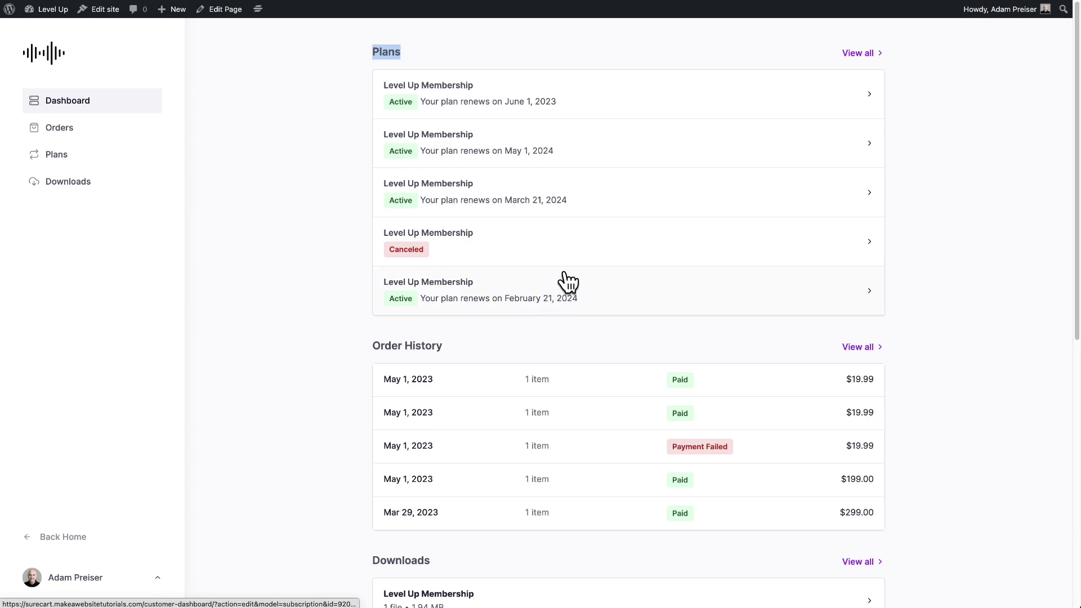
left_click(611, 45)
Step: Look through Orders, Plans and the first Level Up Membership plan's details, ending on Downloads
left_click(63, 134)
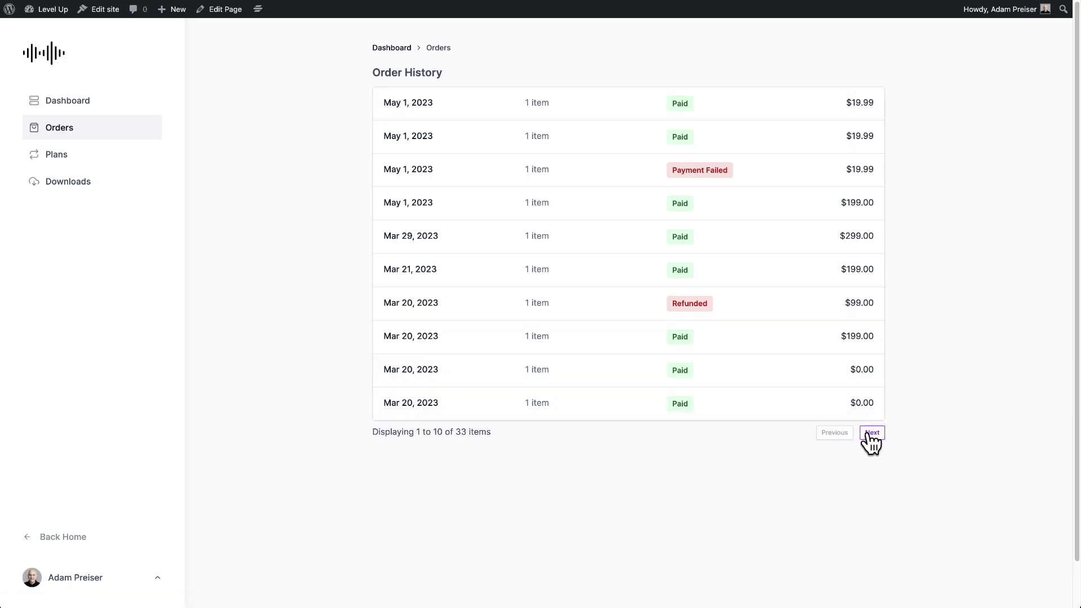
left_click(82, 156)
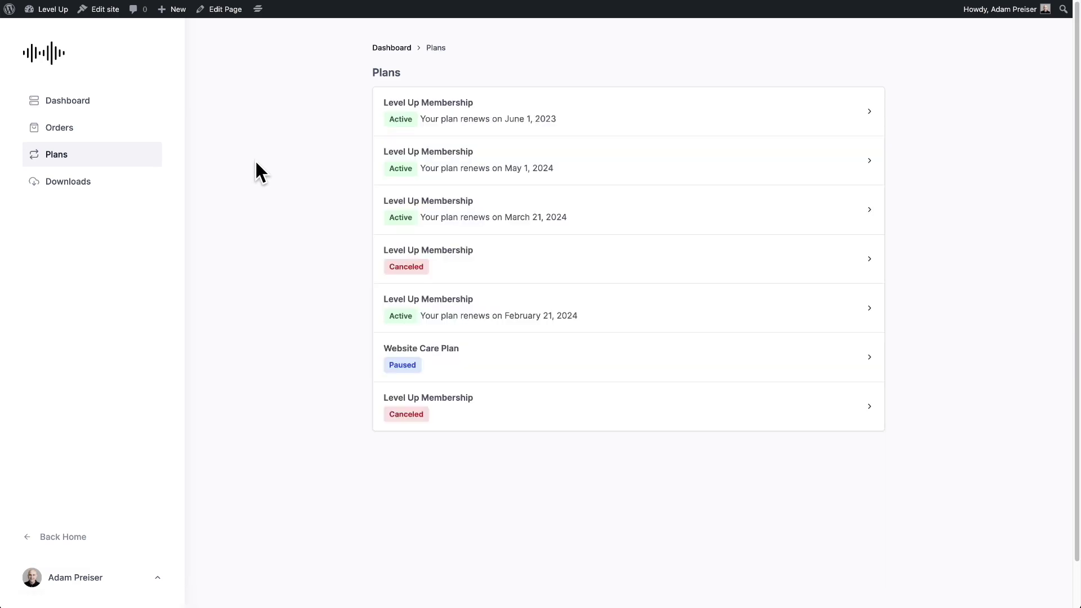
left_click(550, 117)
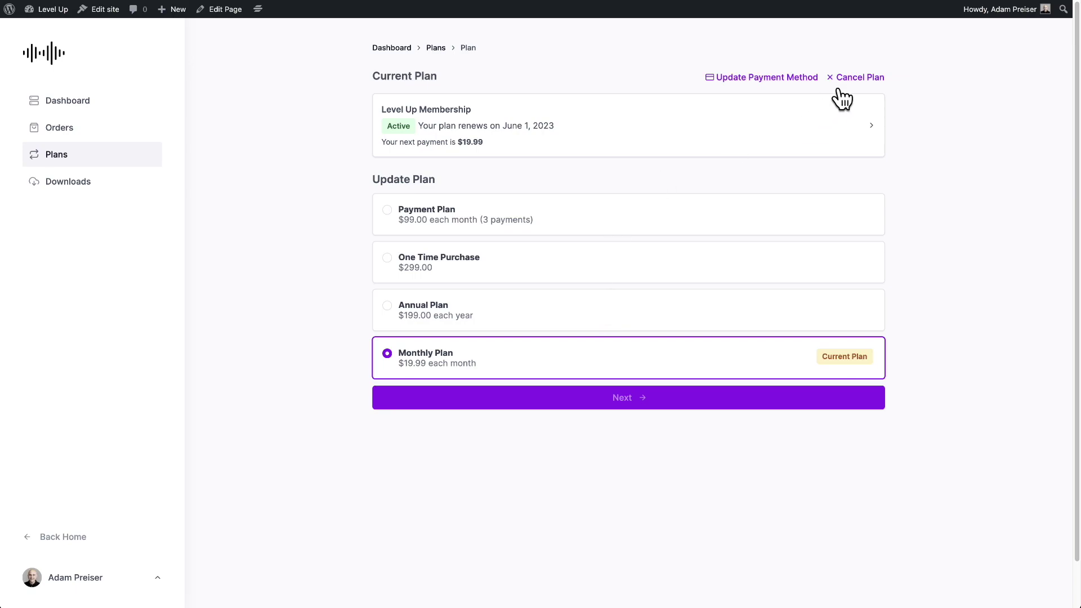
left_click(80, 185)
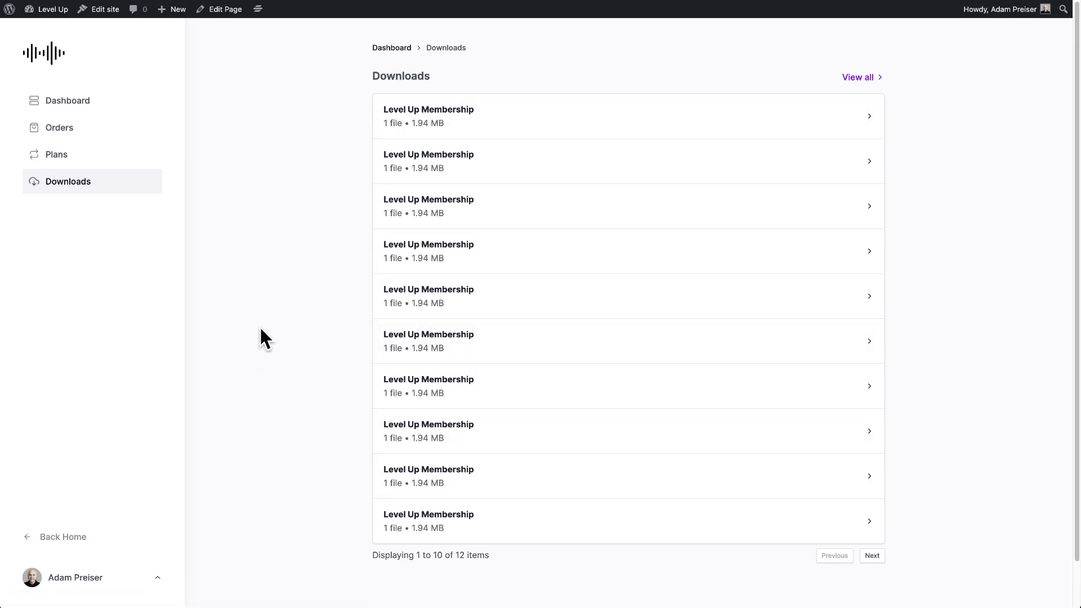
Step: Check the Account and Billing pages from the account menu, then return to the Dashboard overview
left_click(157, 583)
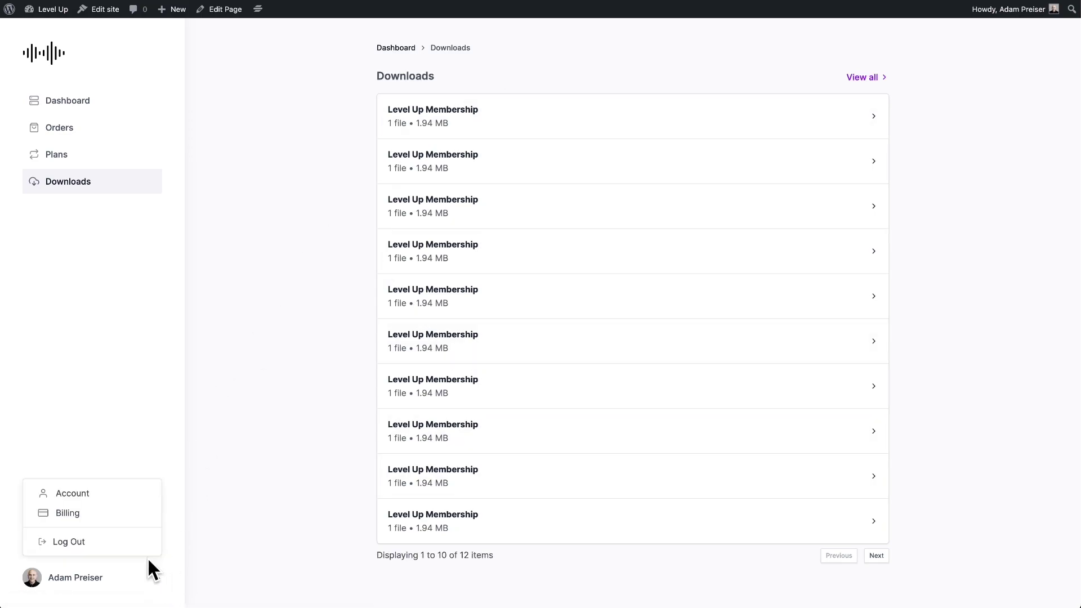
left_click(97, 498)
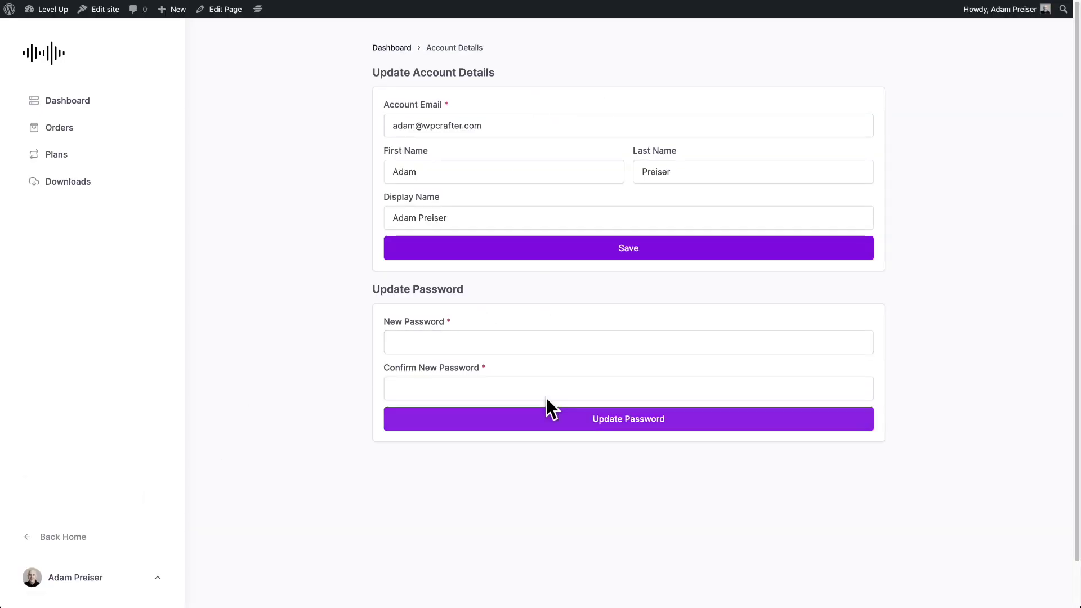
left_click(159, 585)
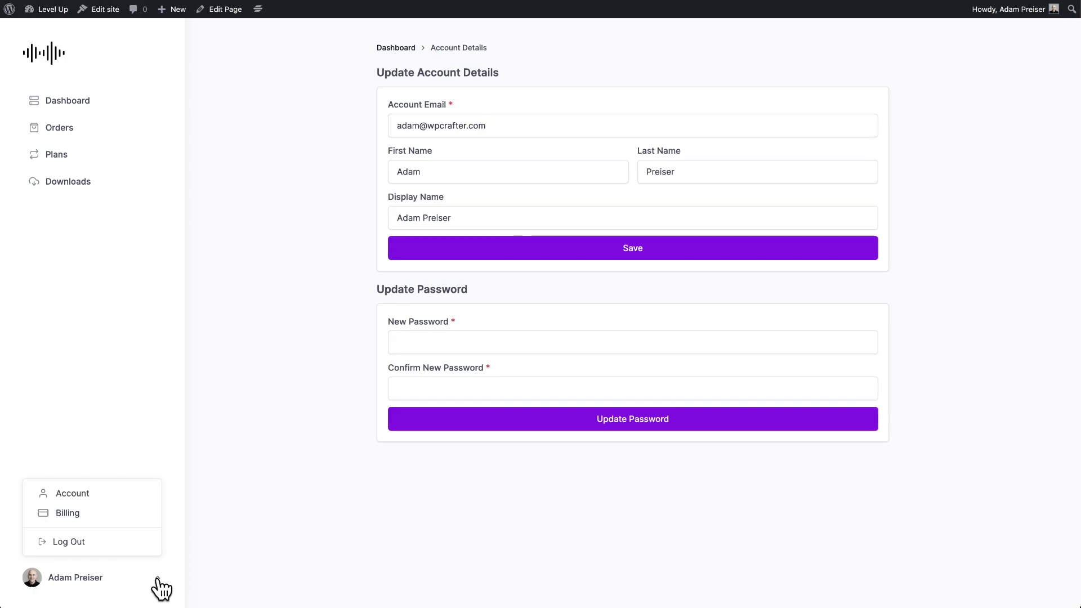
left_click(108, 513)
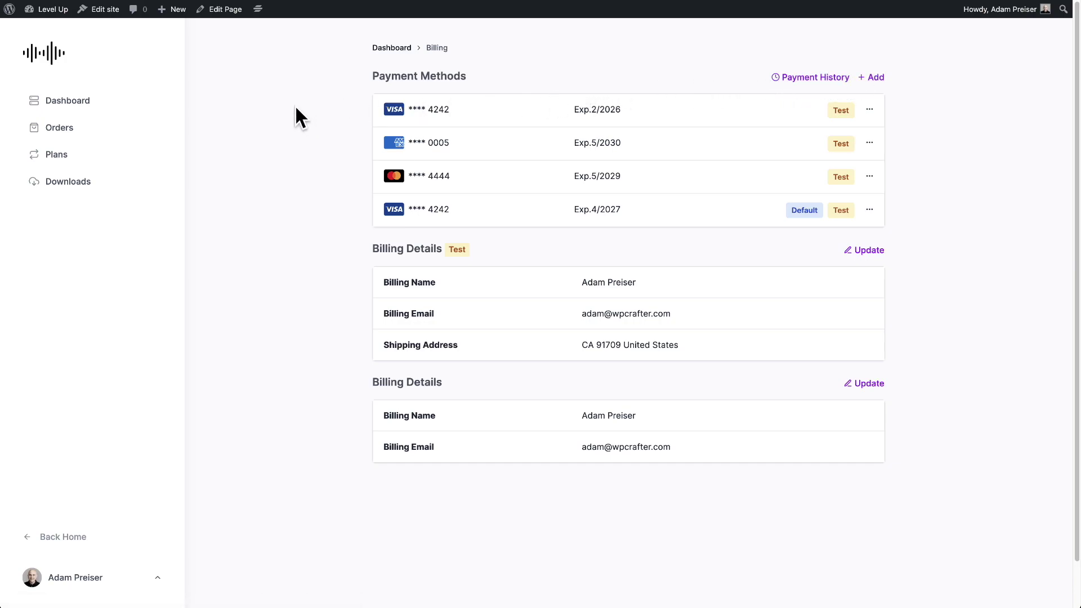
left_click(90, 107)
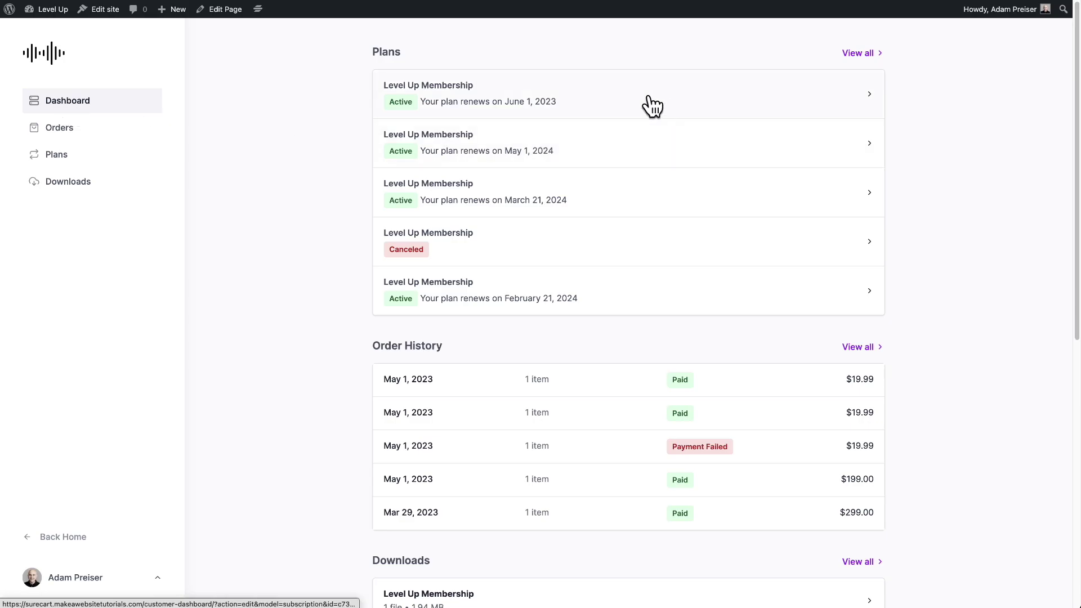
Step: Scroll the overview, then open the Dashboard page in the block editor with Edit Page
scroll(614, 282, "down", 3)
scroll(612, 398, "down", 4)
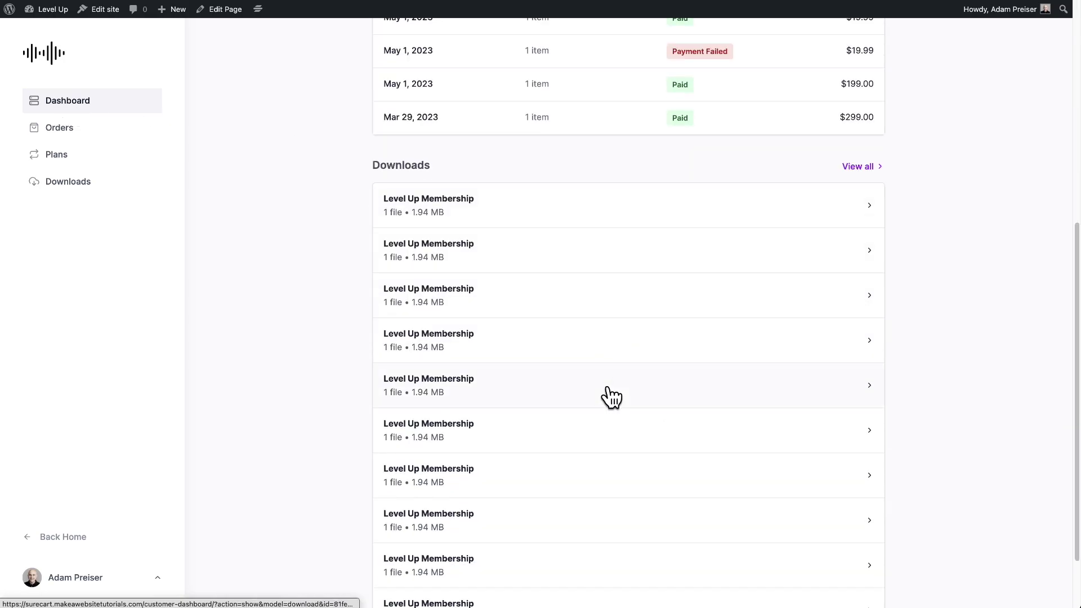
scroll(585, 115, "up", 7)
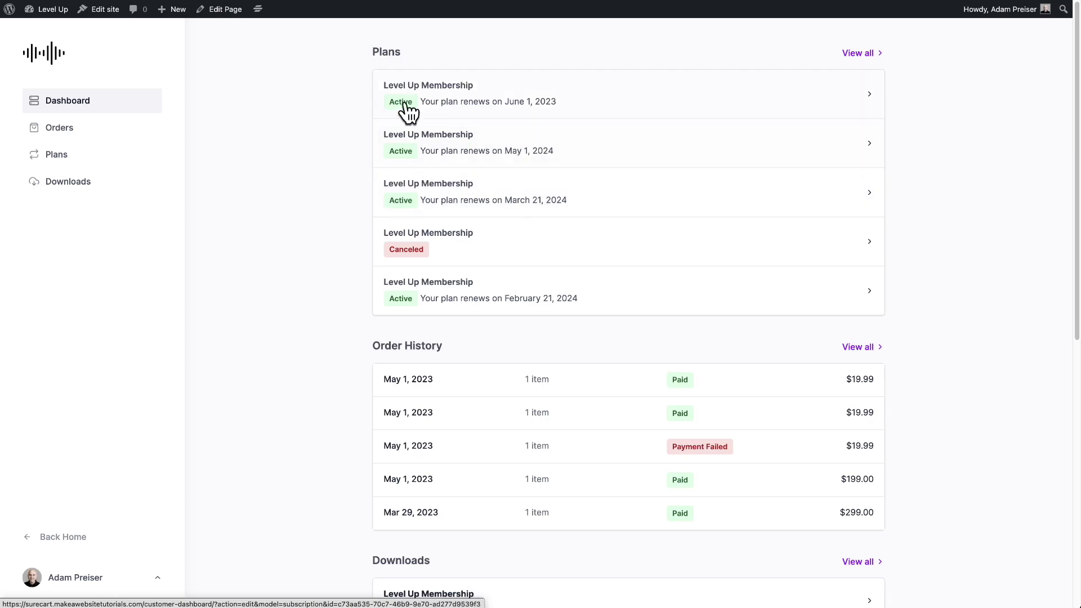
left_click(215, 18)
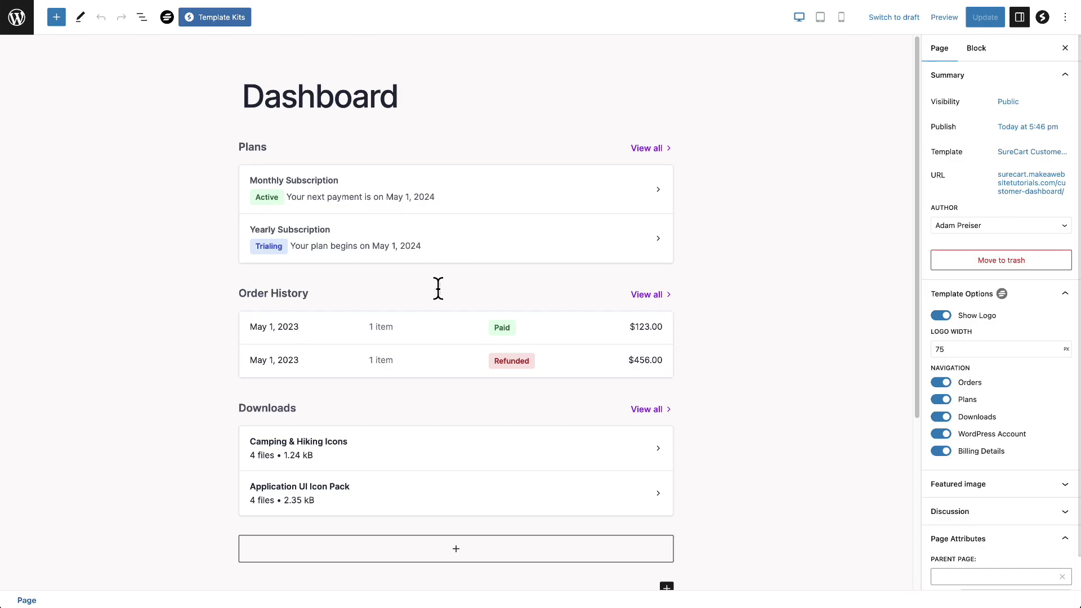
Step: Add a 'How are you today?' heading, move it under the Dashboard title, and update the page
scroll(437, 288, "down", 5)
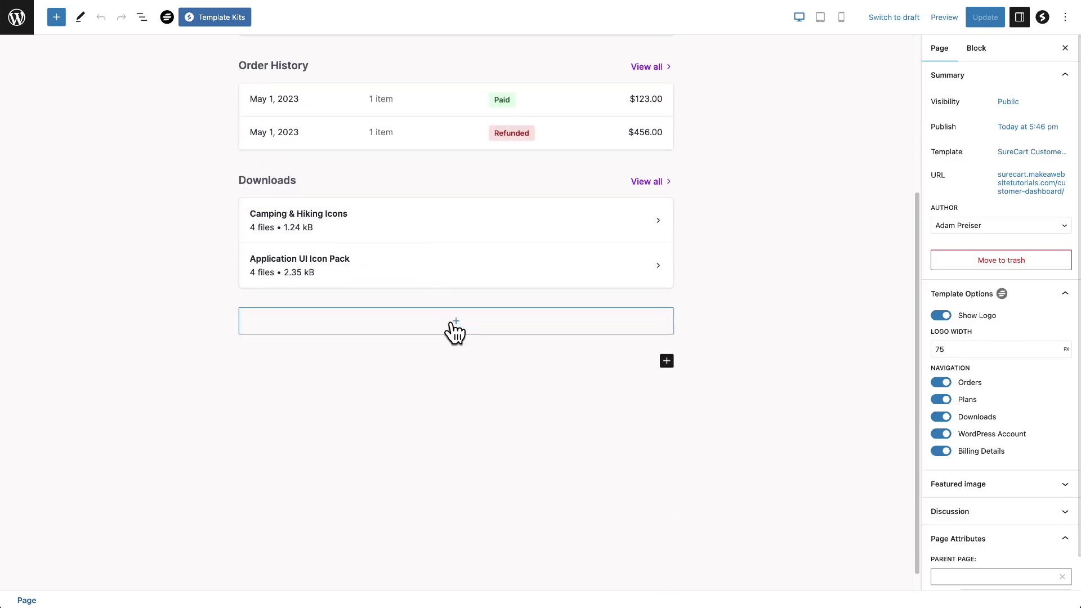
left_click(456, 327)
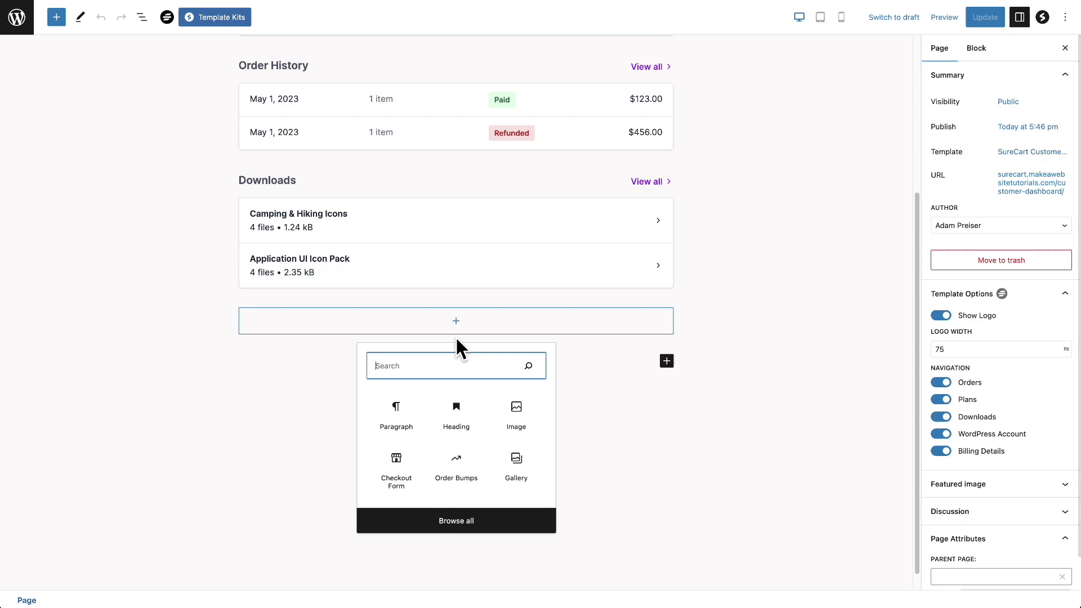
left_click(456, 417)
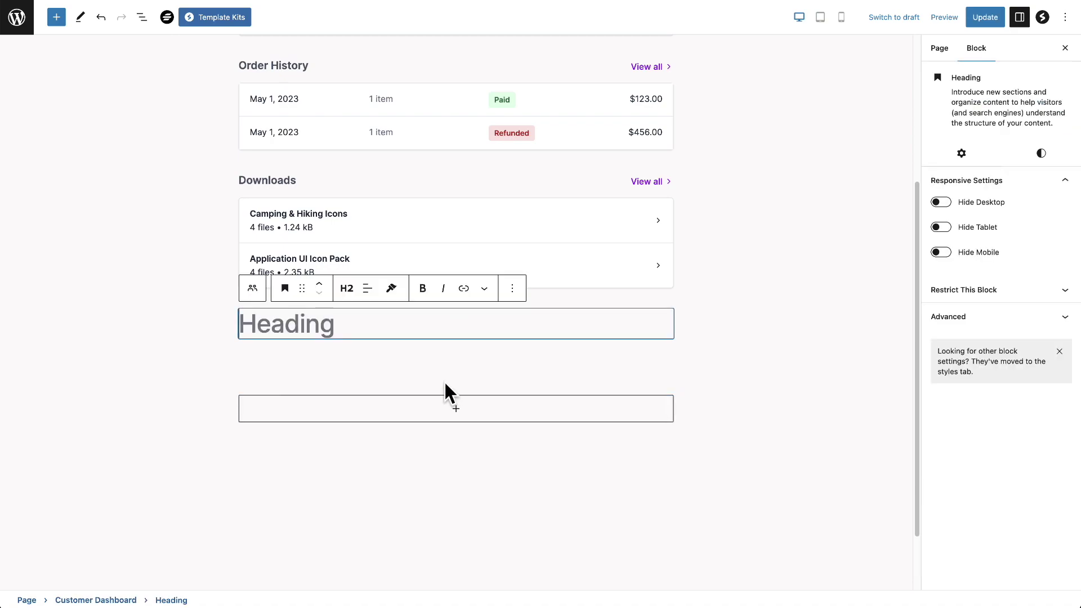
type("How are you today?")
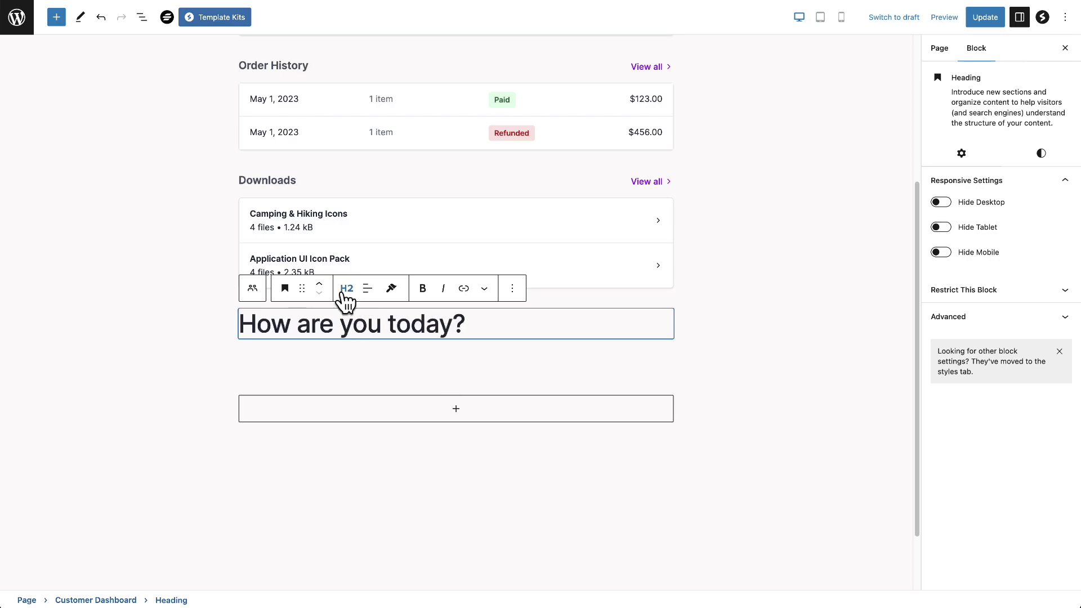
left_click(320, 285)
left_click(321, 284)
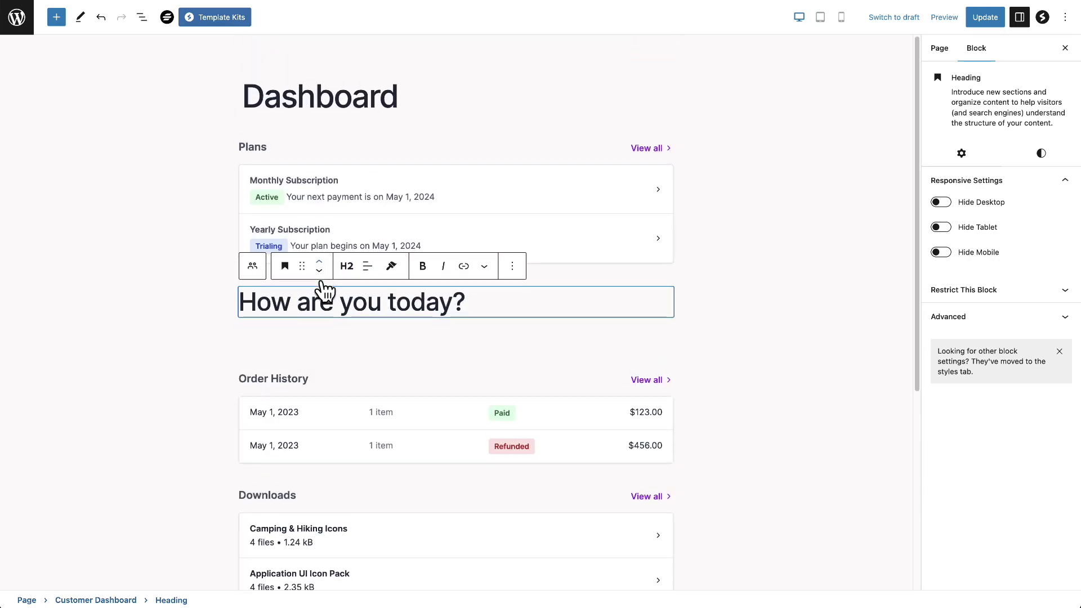
left_click(321, 264)
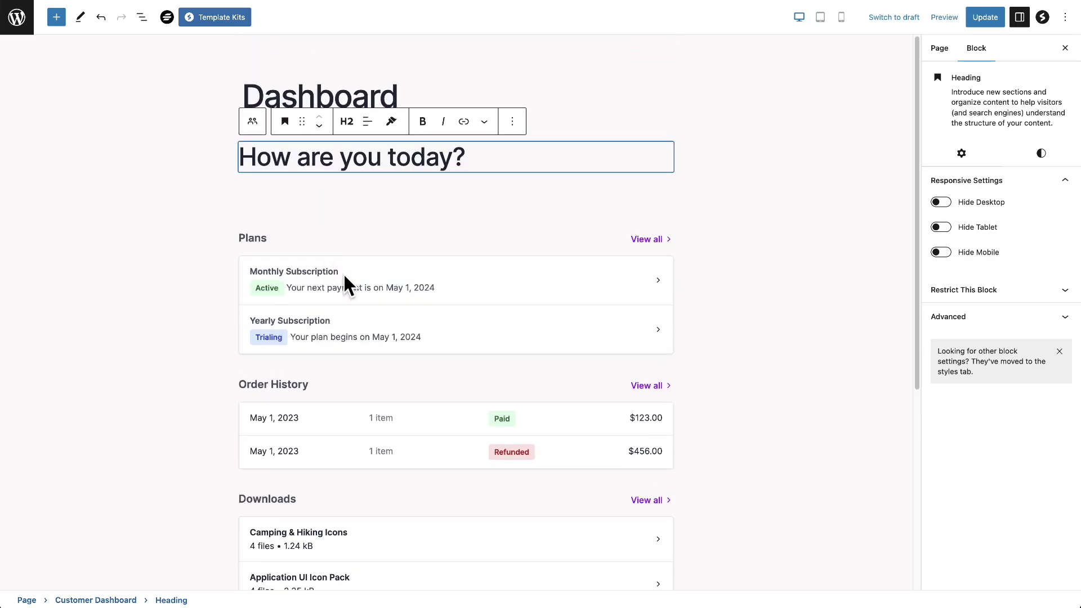
left_click(984, 18)
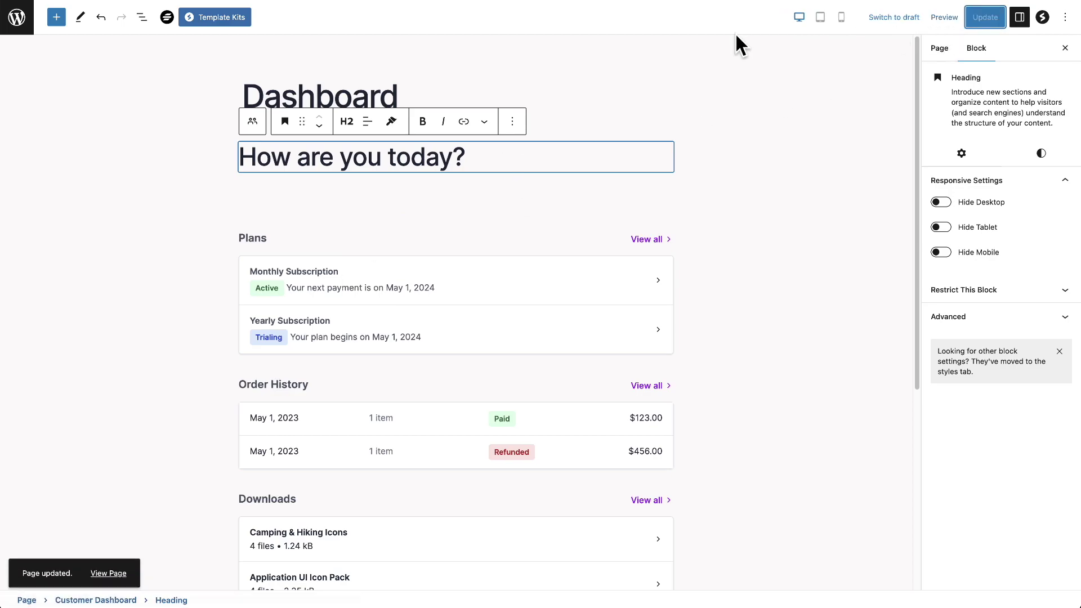
left_click(111, 573)
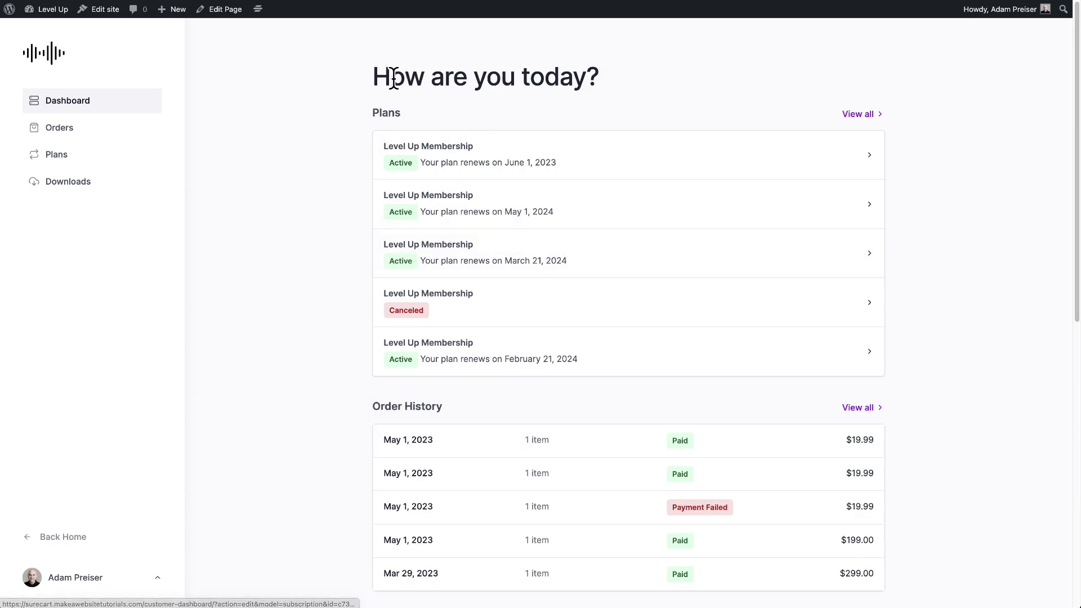
left_click_drag(374, 76, 647, 87)
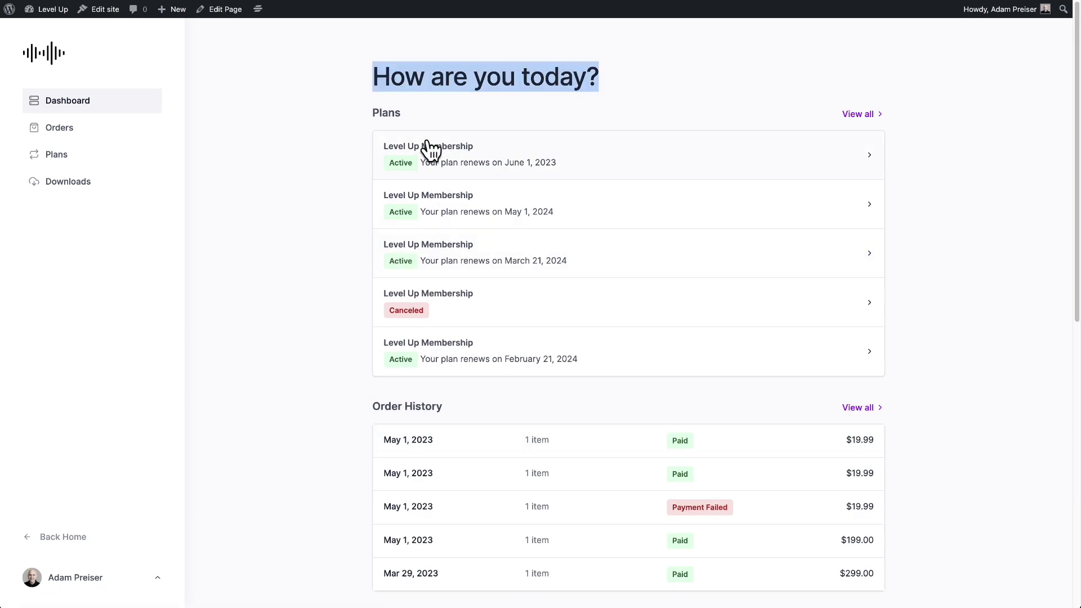
left_click(225, 10)
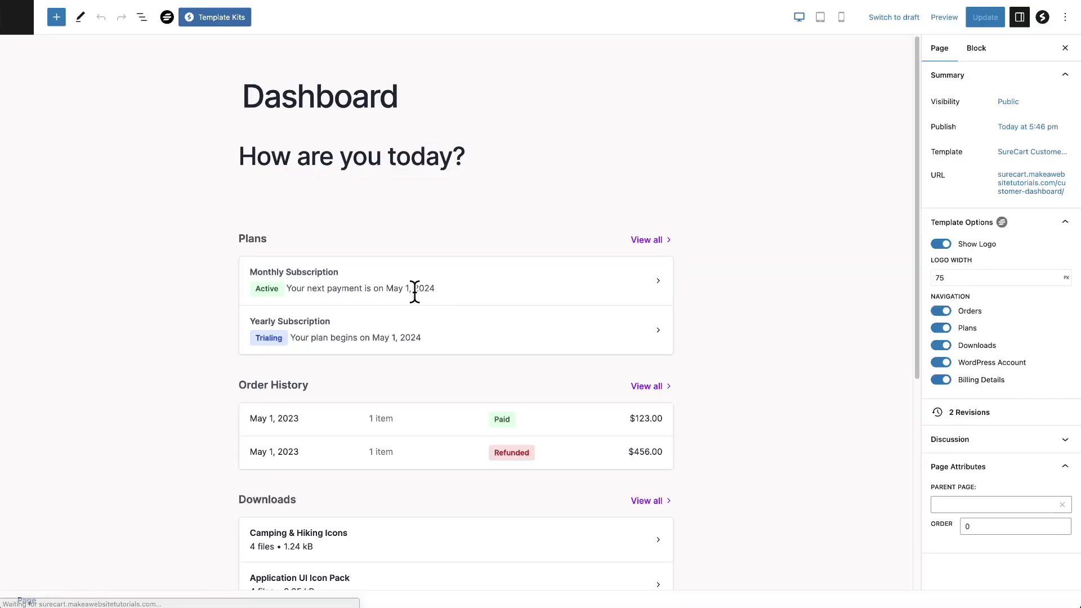
scroll(463, 457, "down", 5)
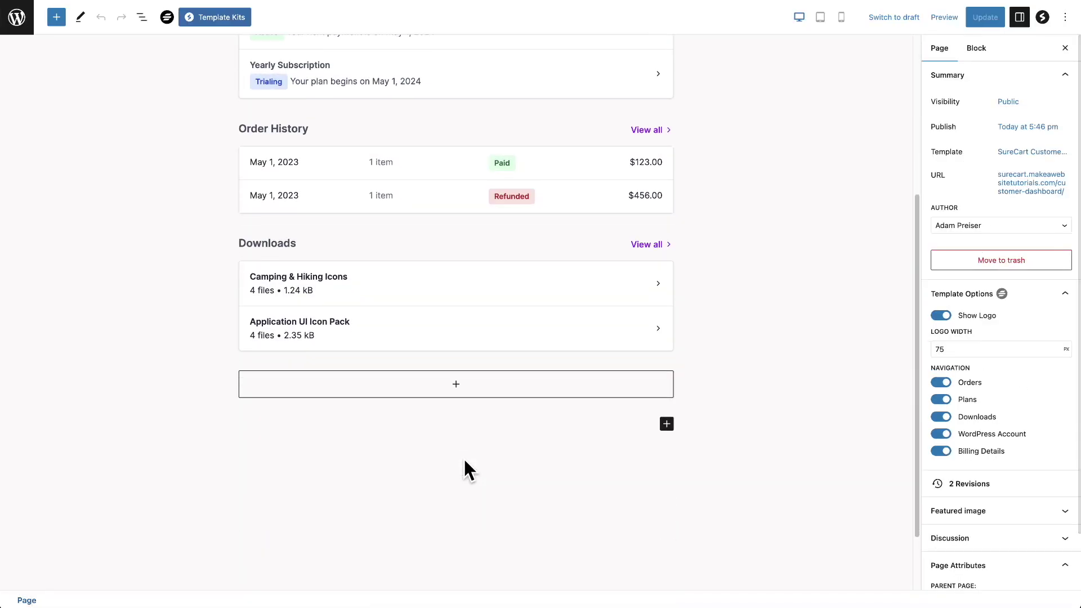
scroll(463, 457, "up", 4)
mouse_move(467, 452)
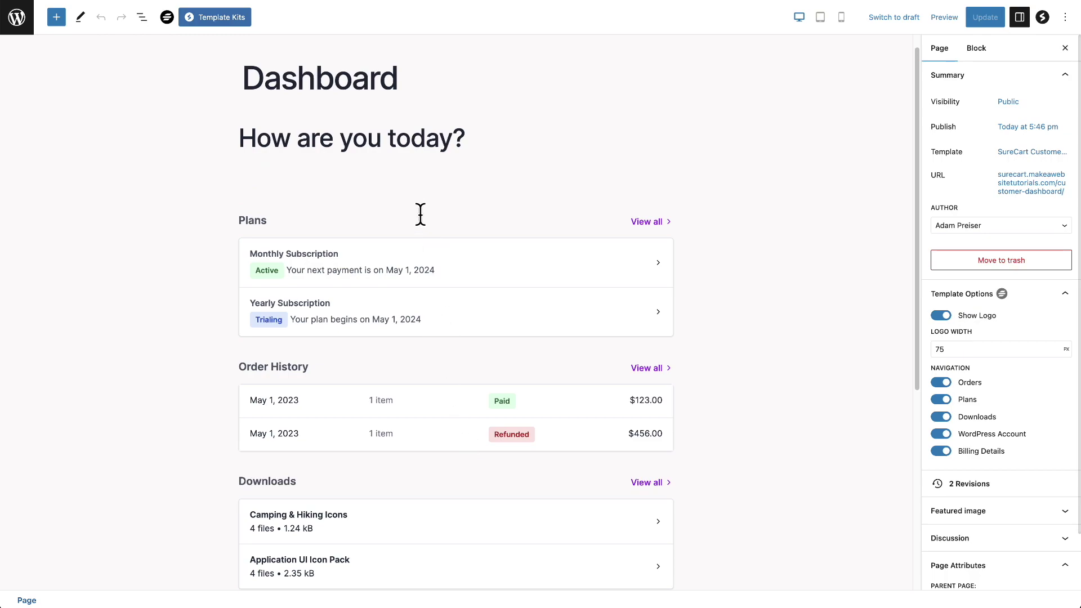
Step: Remove the Customer Downloads block, leaving the greeting, Plans and Order History
left_click(452, 218)
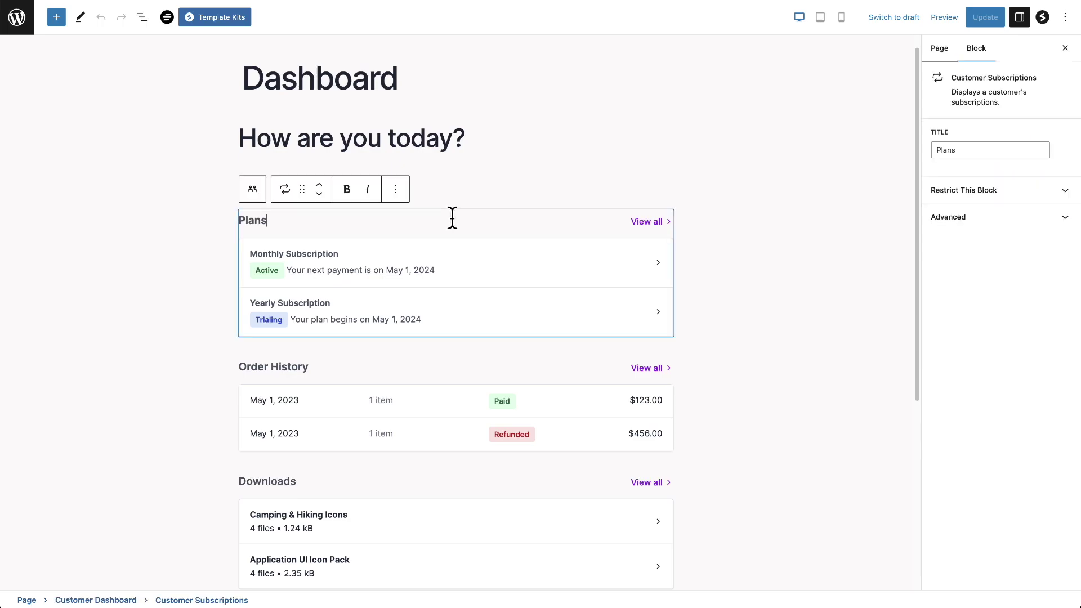
left_click(392, 482)
scroll(429, 409, "down", 4)
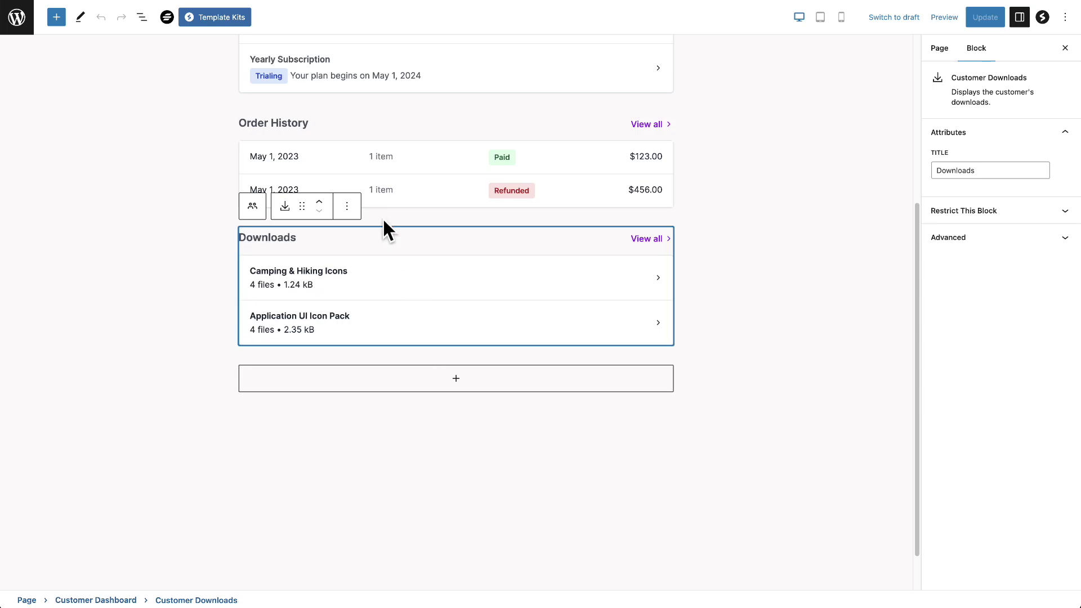
left_click(346, 206)
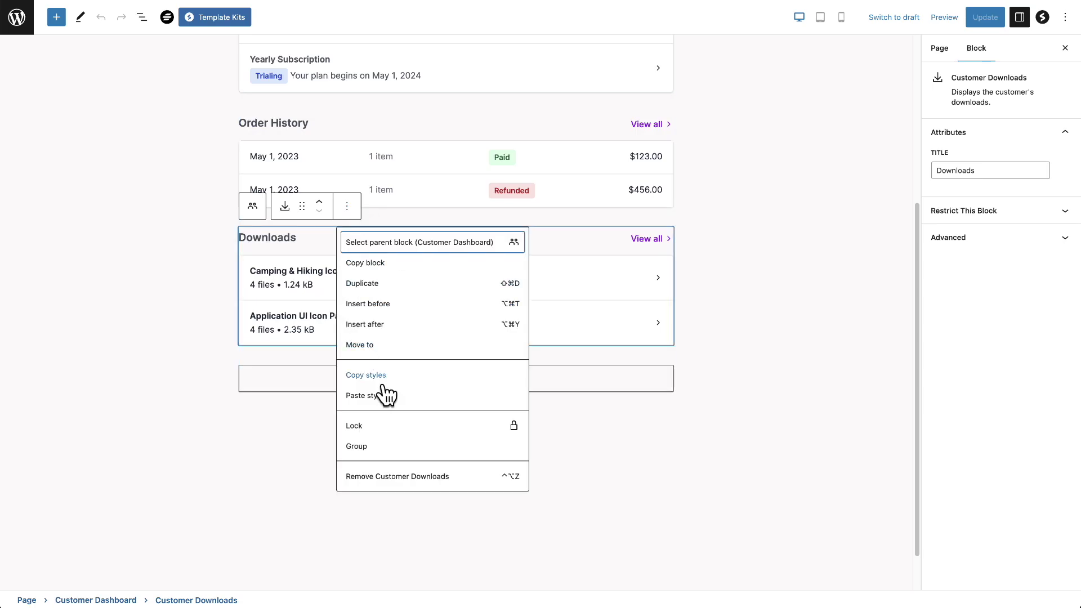
left_click(381, 477)
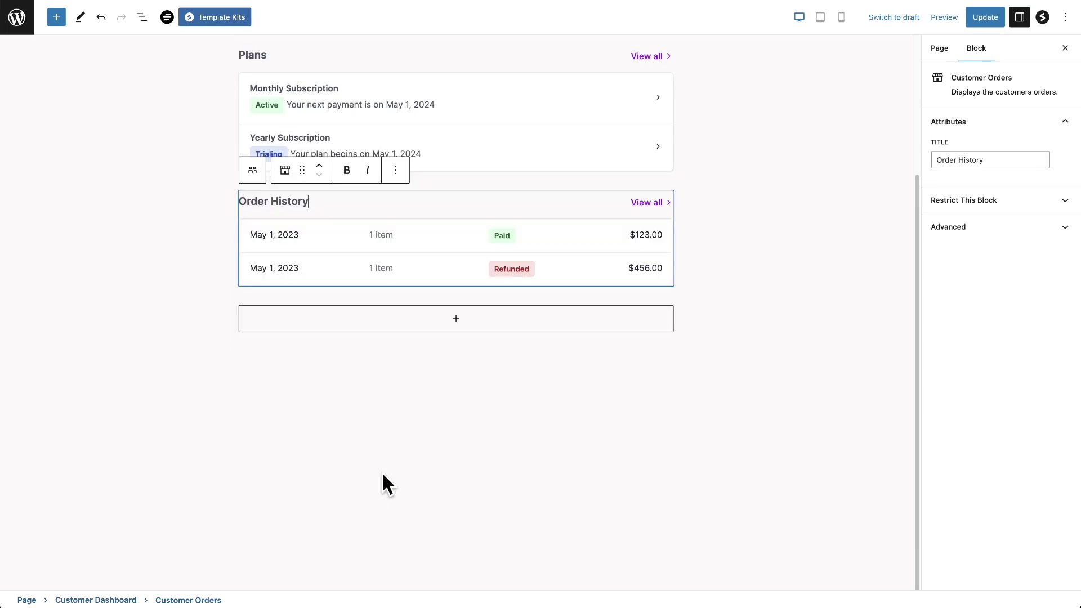
scroll(383, 468, "up", 5)
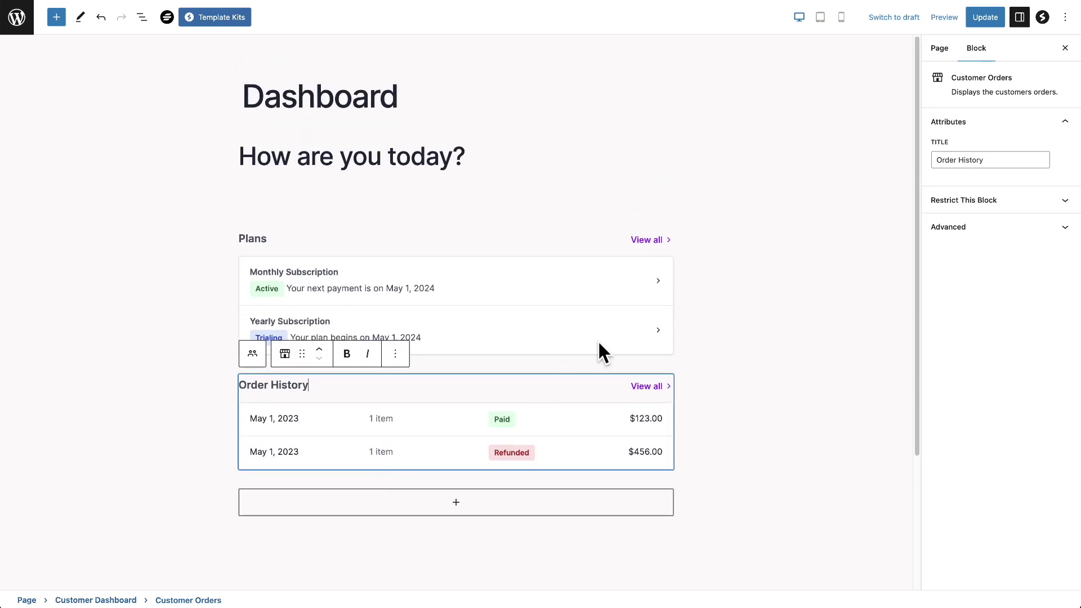
left_click(799, 256)
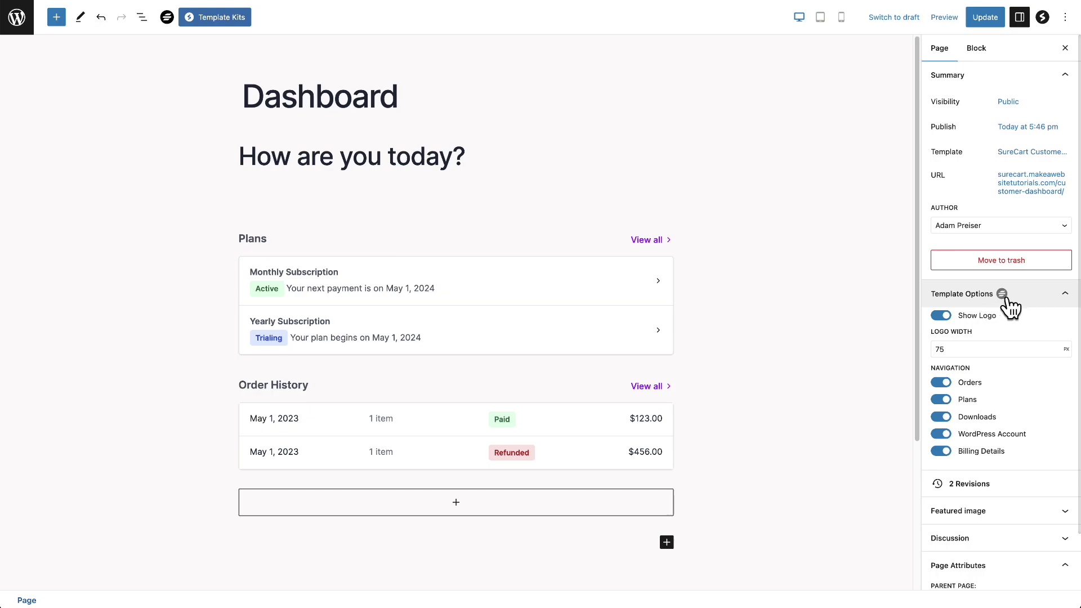
Step: Turn off Downloads in the Template Options navigation and update the page
scroll(1022, 310, "down", 2)
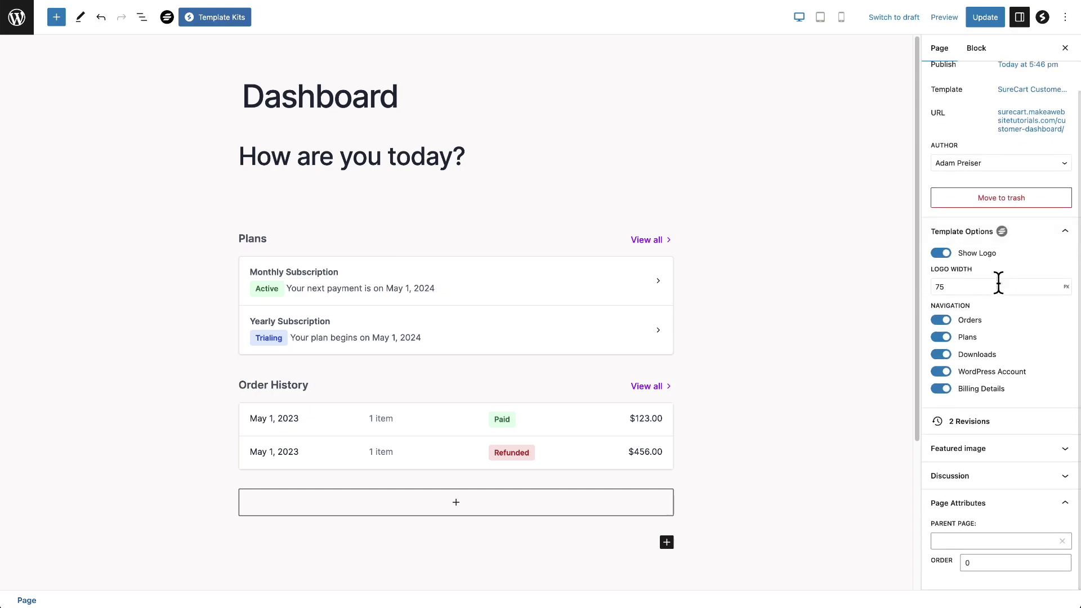
left_click(953, 286)
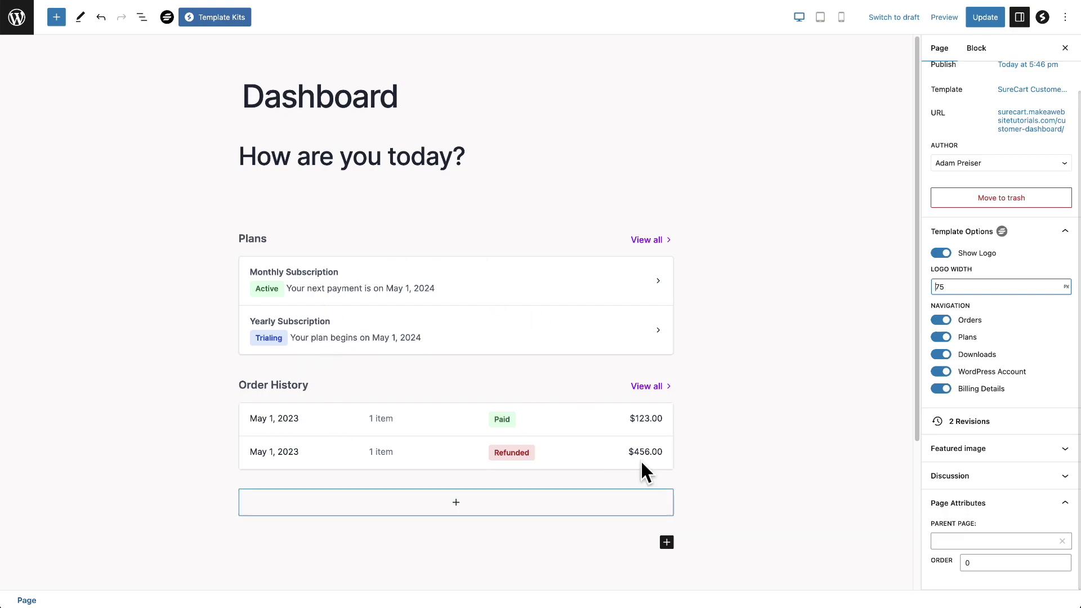
left_click(940, 356)
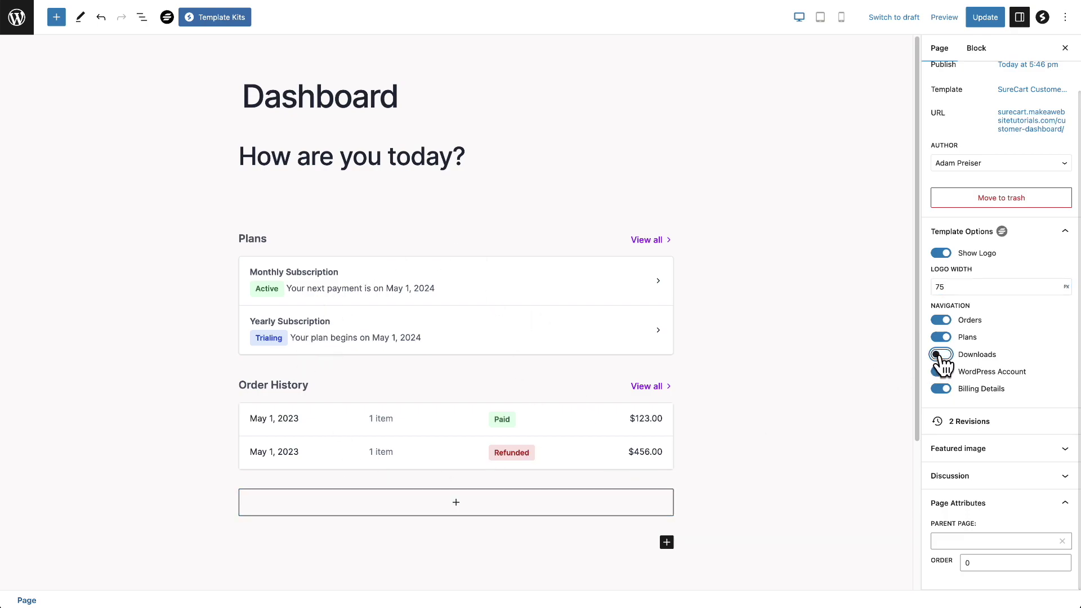
left_click(984, 18)
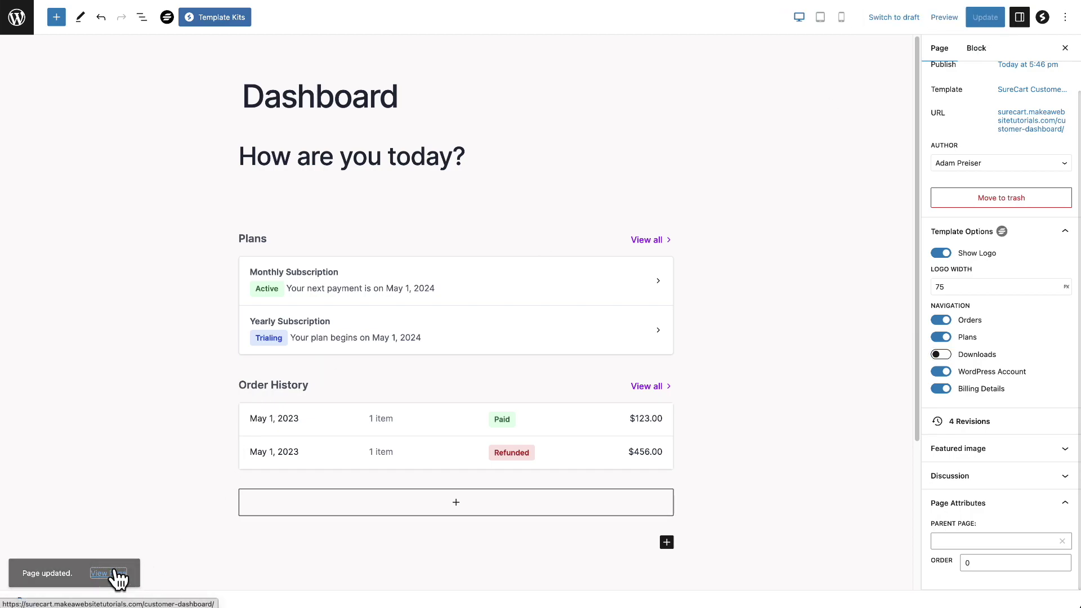
Step: Confirm the live dashboard navigation shows only Dashboard, Orders and Plans, then return to editing
left_click(110, 574)
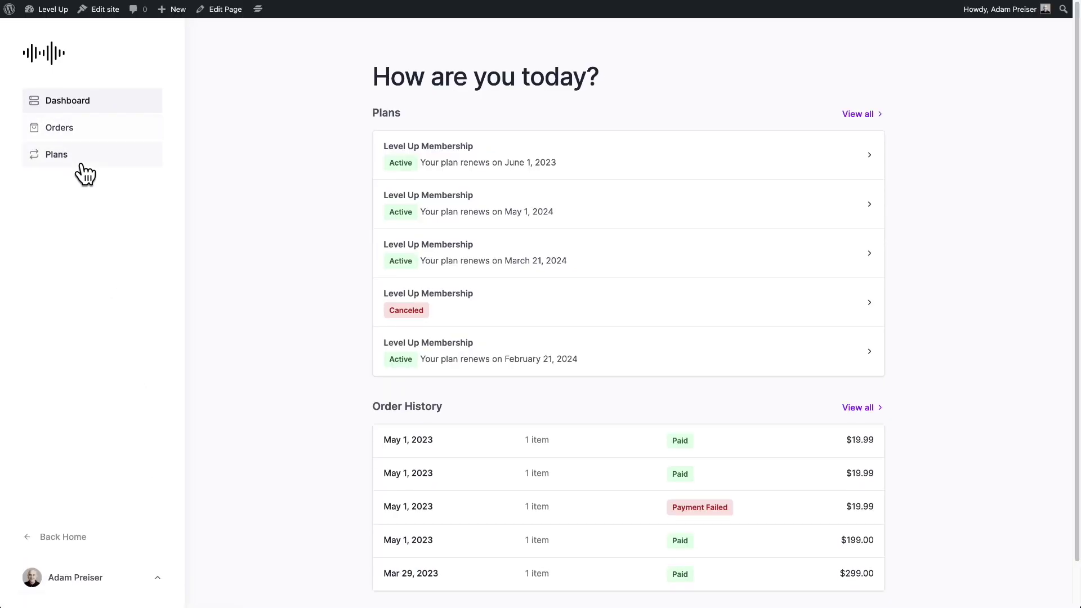
scroll(608, 225, "down", 1)
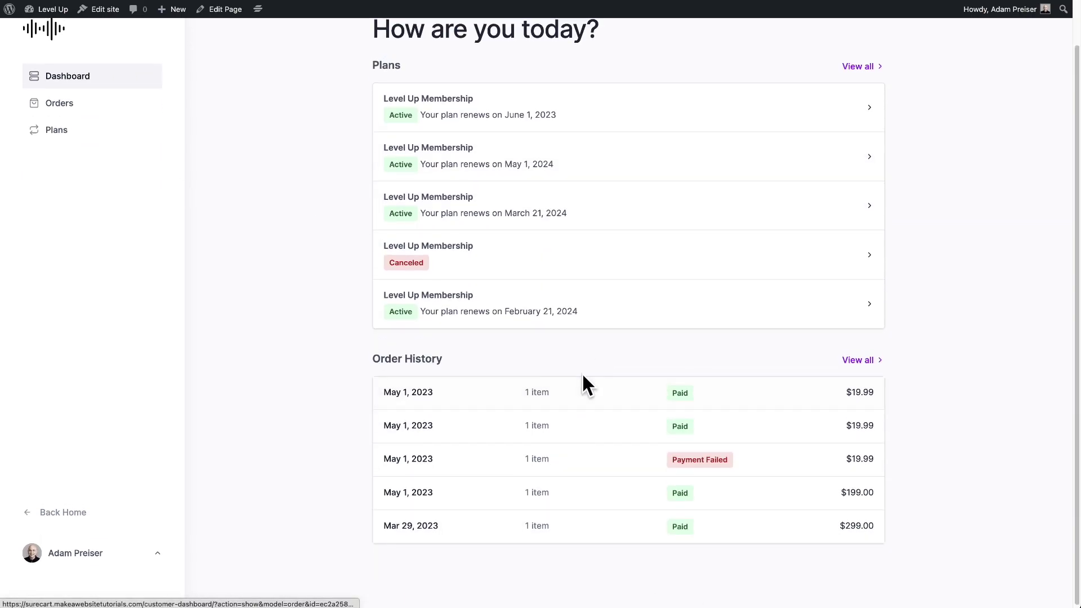
scroll(575, 366, "up", 1)
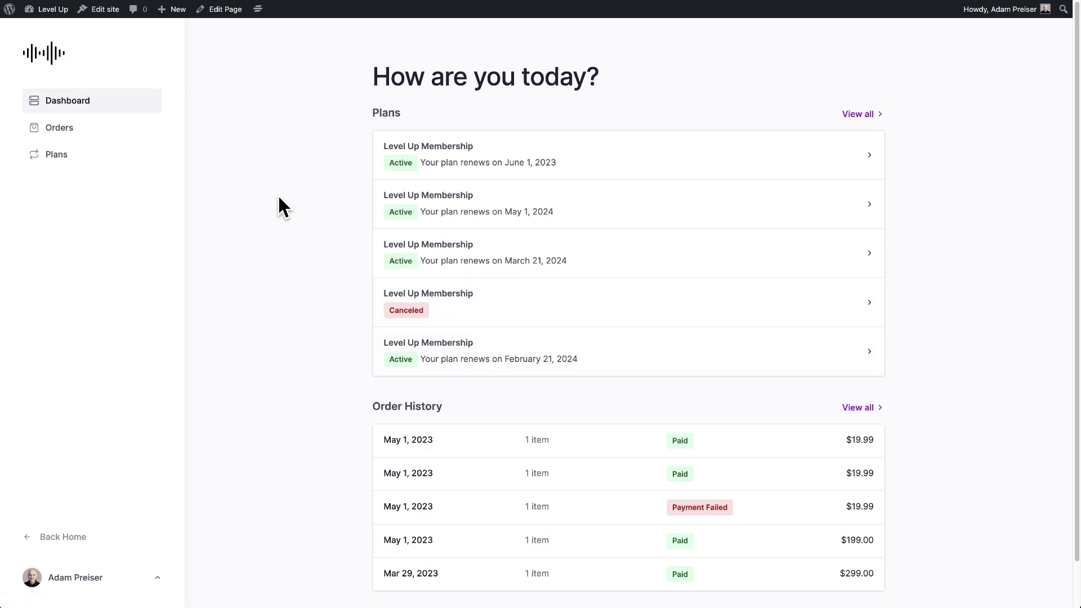
left_click(211, 9)
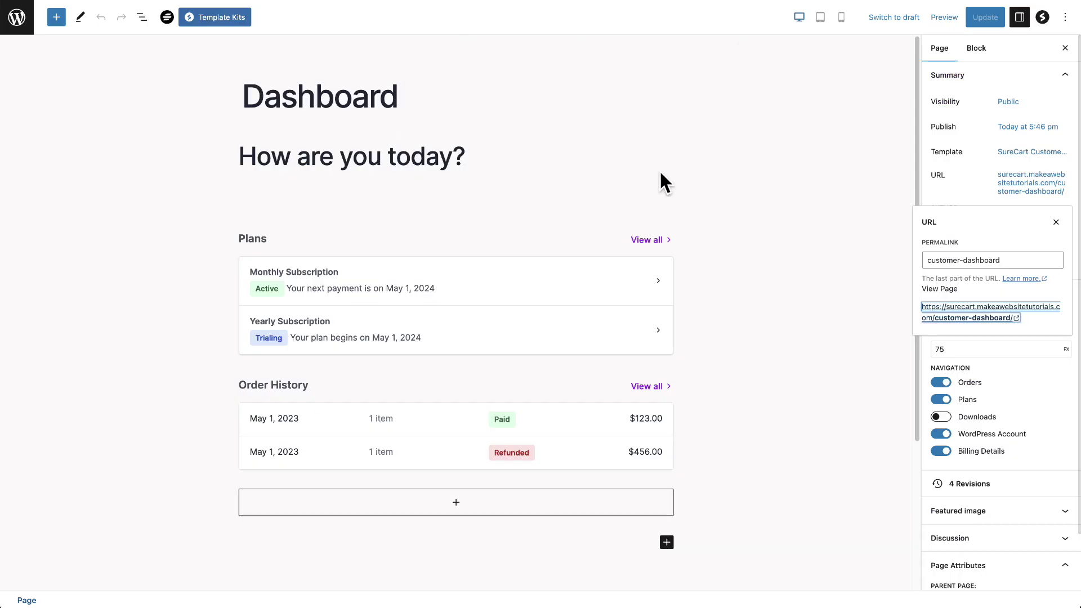
Step: Change the Dashboard page template from SureCart Customer Dashboard to Default template
left_click(771, 205)
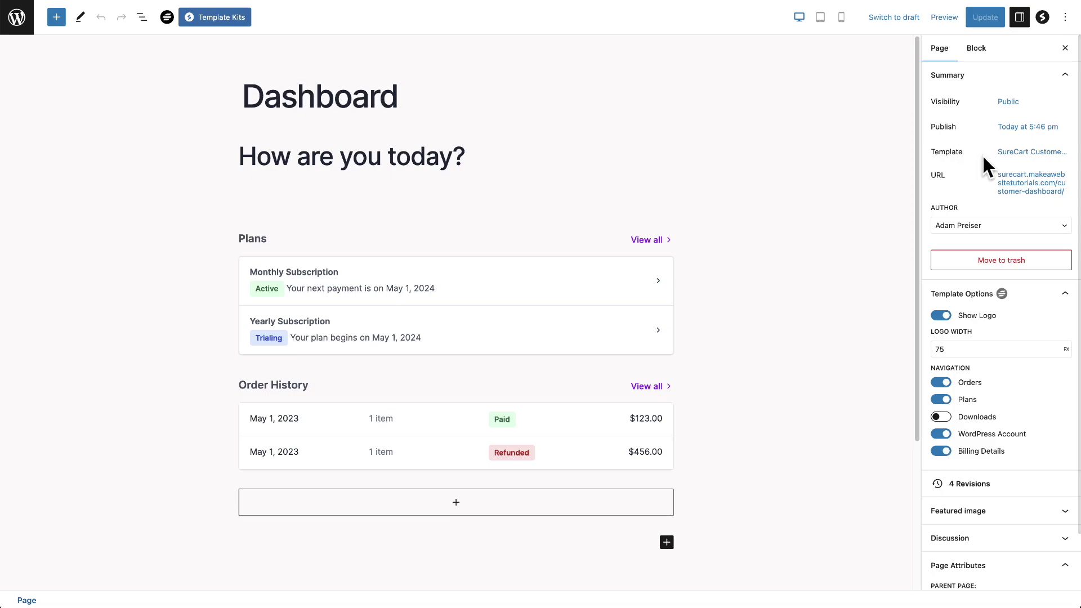
left_click(1046, 159)
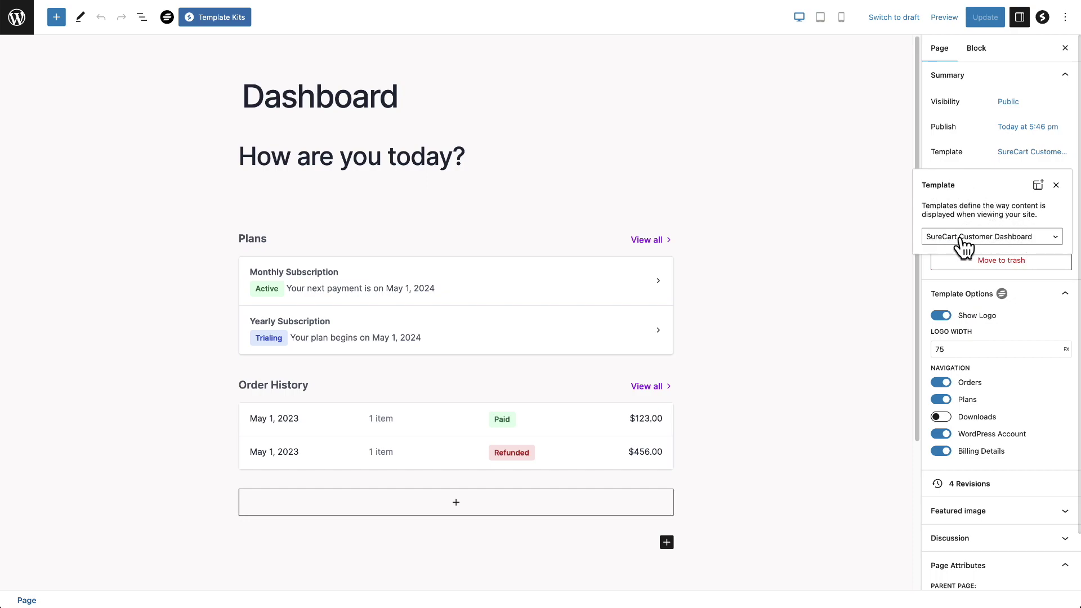
left_click(1042, 240)
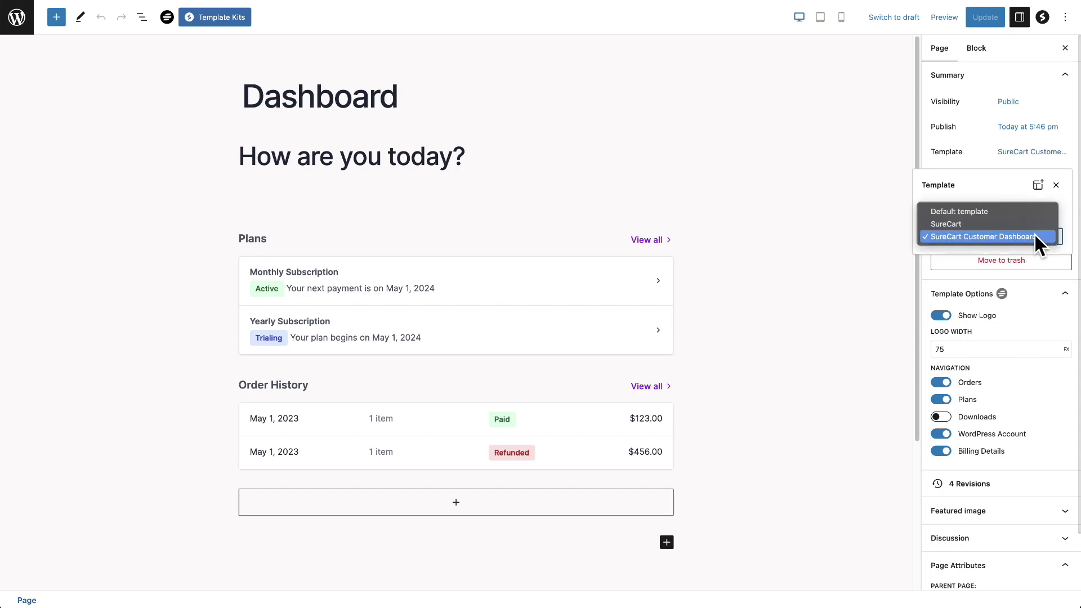
left_click(981, 211)
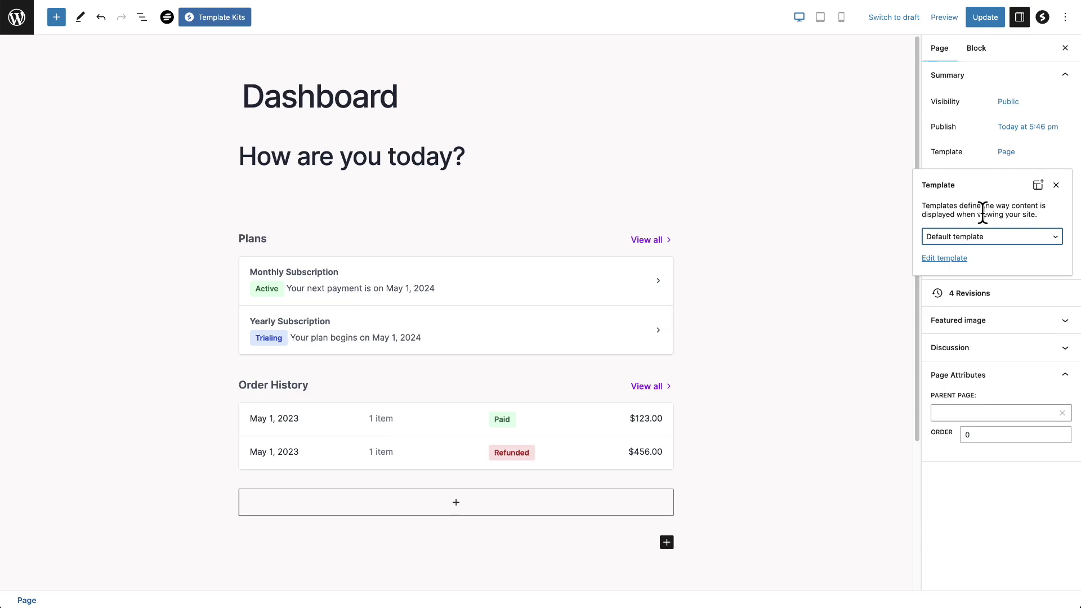
Step: Save the page with the Default template and review the live Dashboard inside the site header and footer
left_click(982, 20)
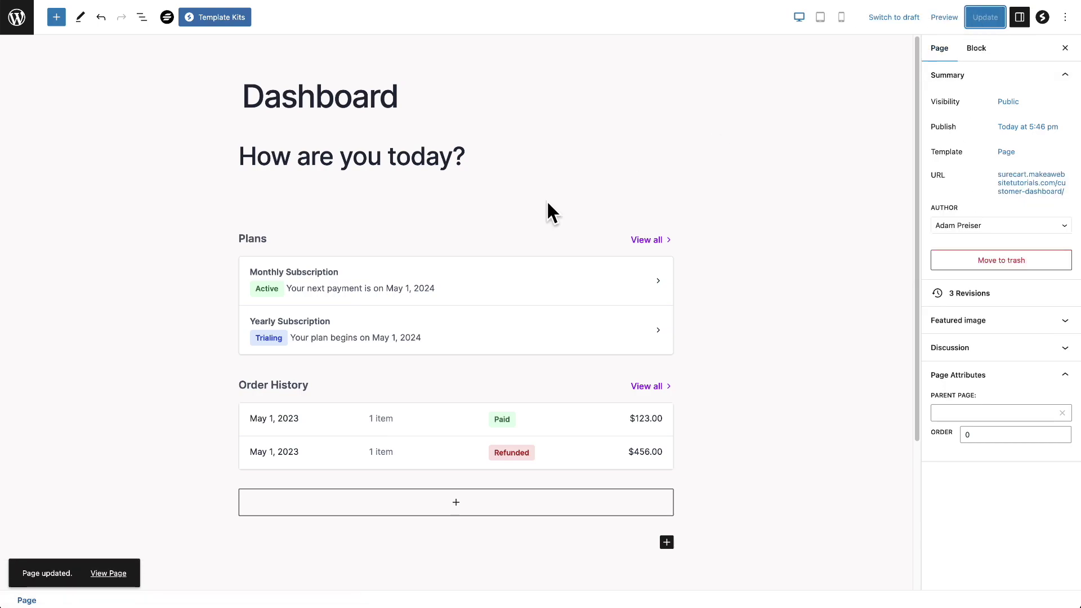
left_click(115, 574)
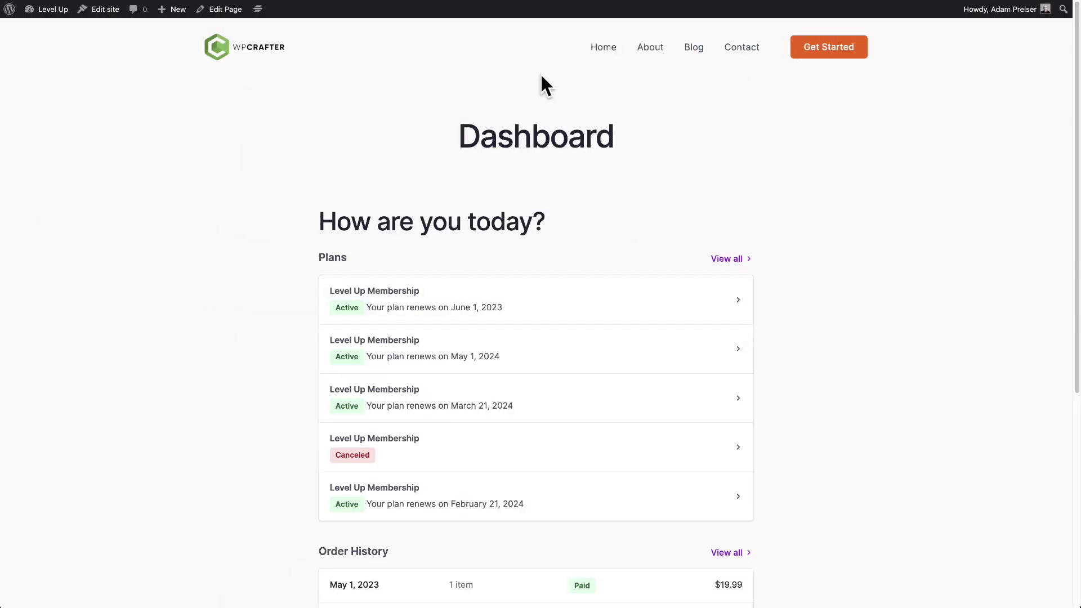
left_click_drag(647, 139, 443, 134)
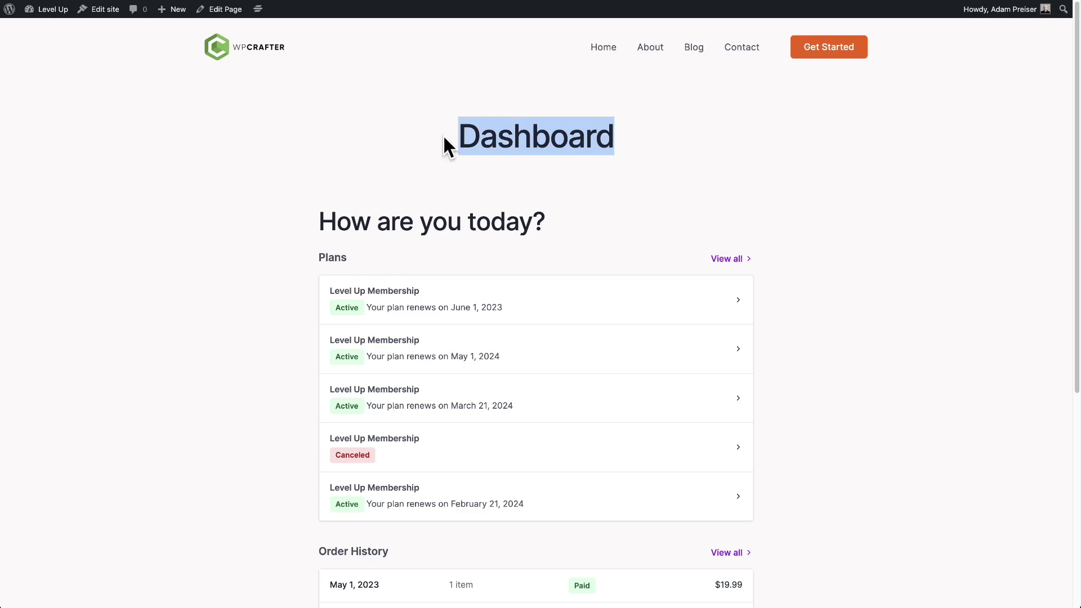
scroll(443, 150, "down", 6)
scroll(448, 164, "up", 6)
left_click(463, 229)
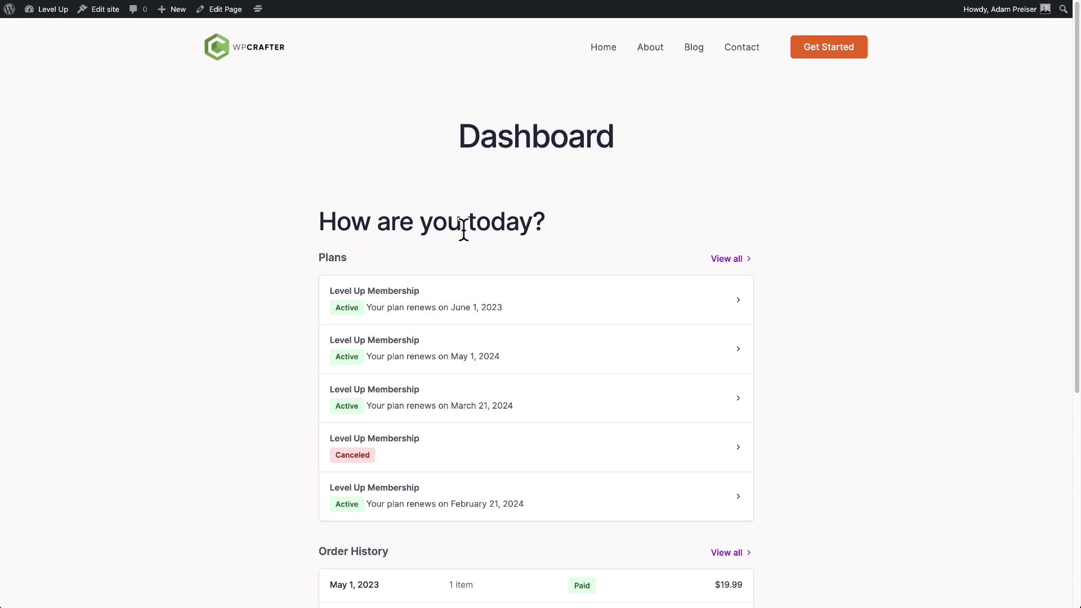
Step: Open the Dashboard page in the editor and retitle it 'Customer Dashboard'
left_click(225, 10)
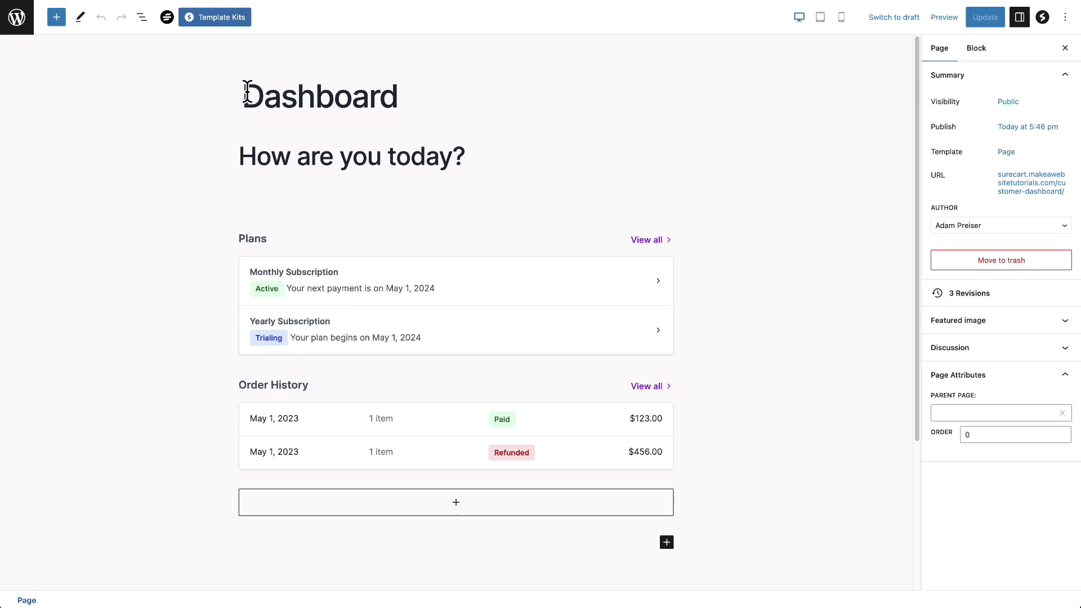
left_click(247, 92)
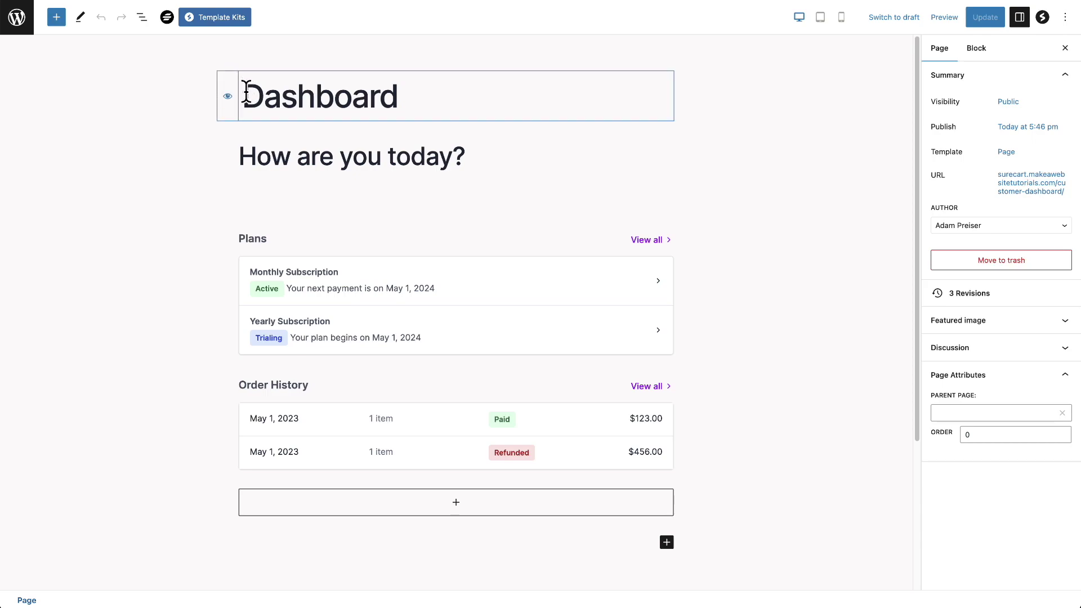
type("Customer")
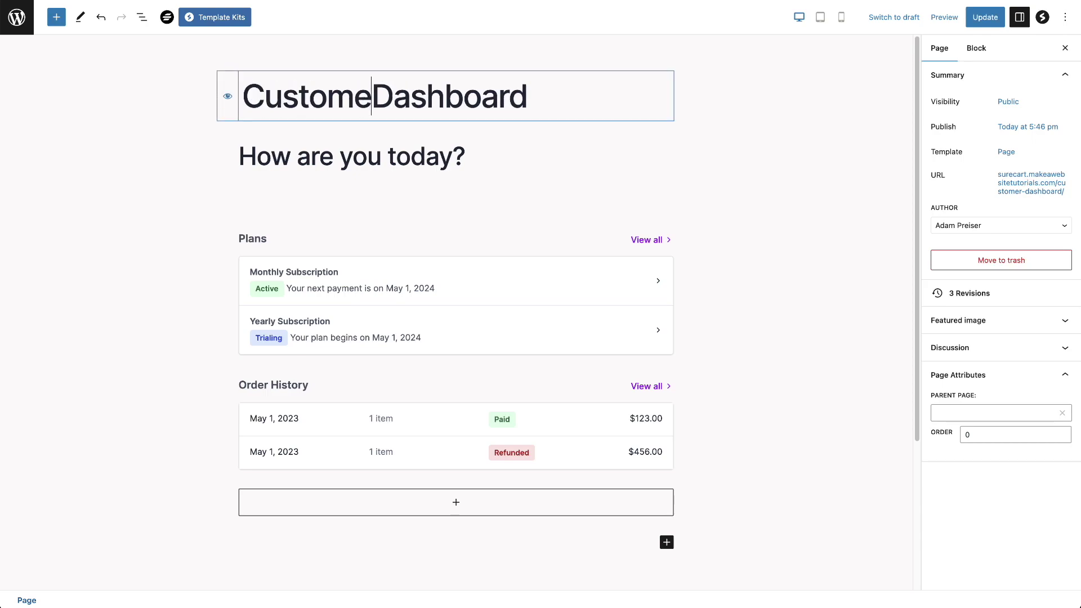
Step: Delete the 'How are you today?' heading and the Customer Dashboard block from the page
left_click(338, 147)
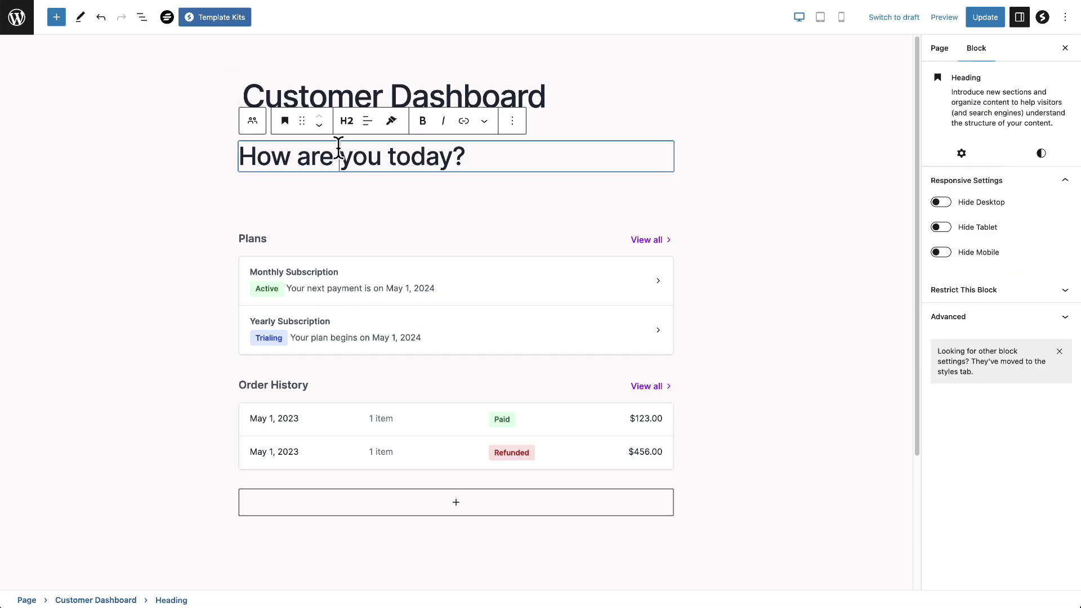
left_click(512, 122)
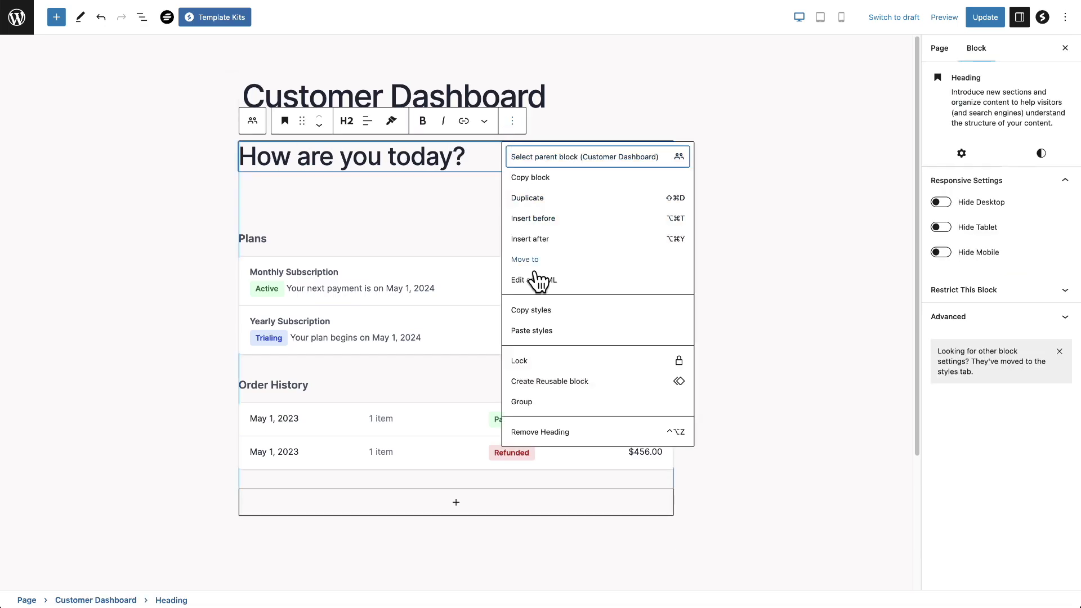
left_click(562, 432)
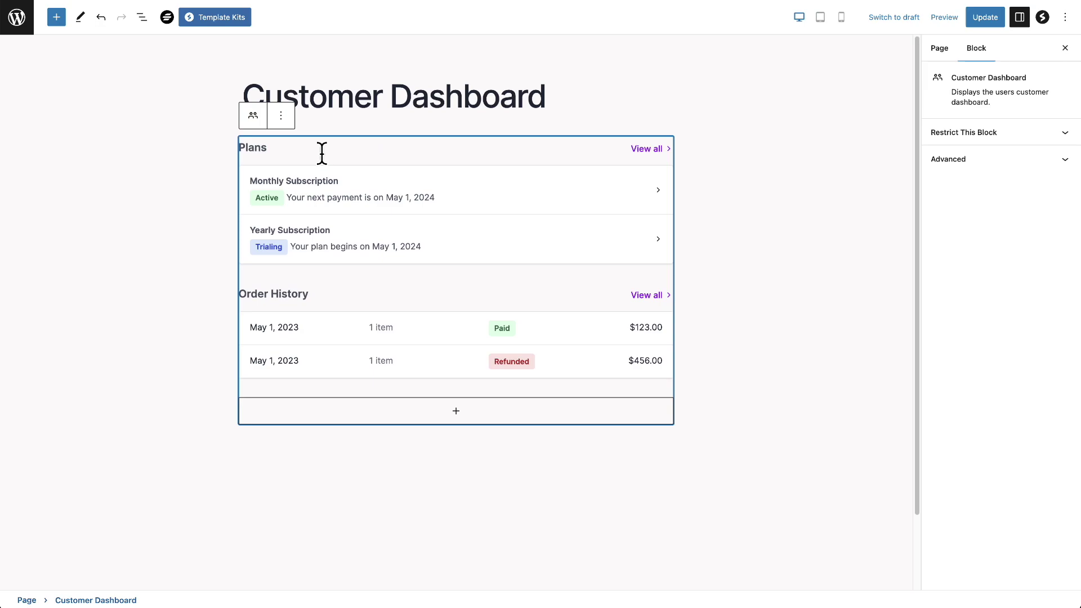
left_click(281, 117)
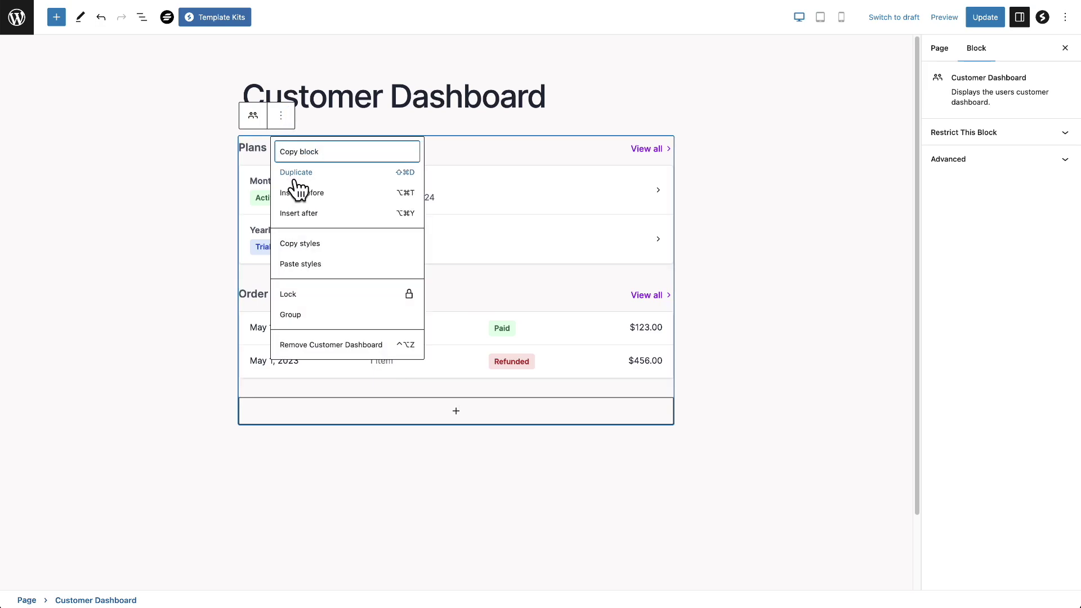
left_click(324, 344)
Step: Insert SureCart's Tabbed Customer Dashboard block, giving New Tab 3, Account and Logout tabs
left_click(407, 228)
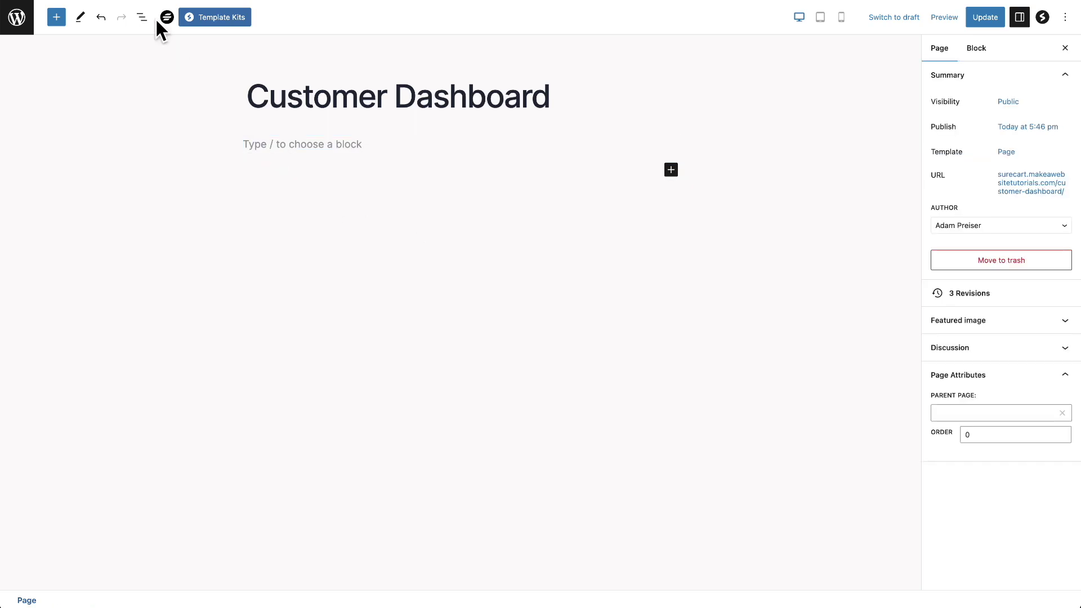
left_click(56, 17)
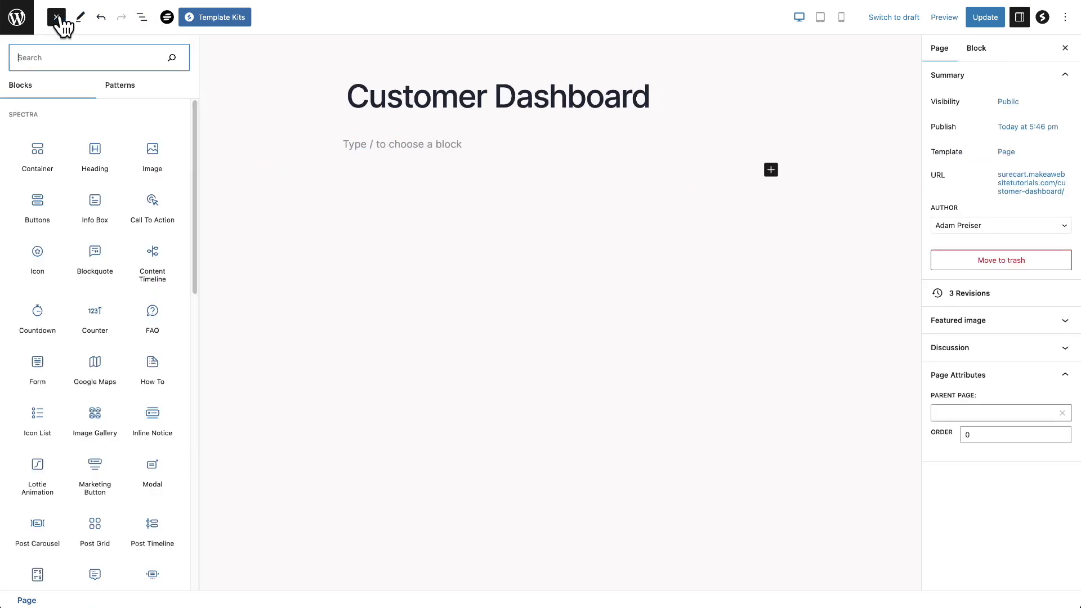
scroll(73, 200, "down", 3)
scroll(73, 200, "down", 10)
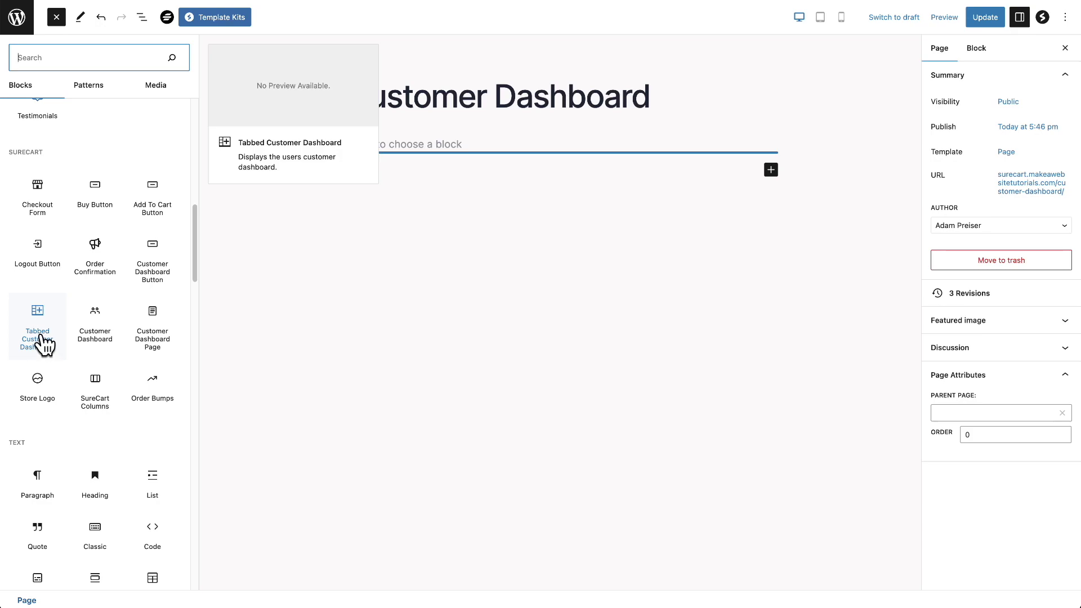
left_click(39, 338)
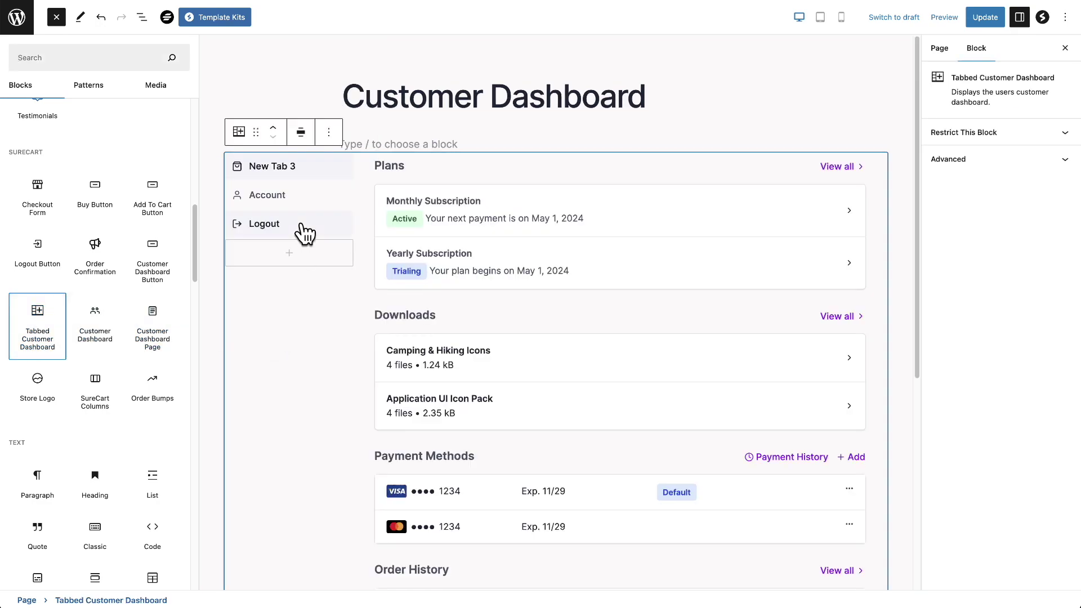
left_click(304, 194)
Step: Rename the first tab, New Tab 3, to 'Dashboard'
left_click(277, 172)
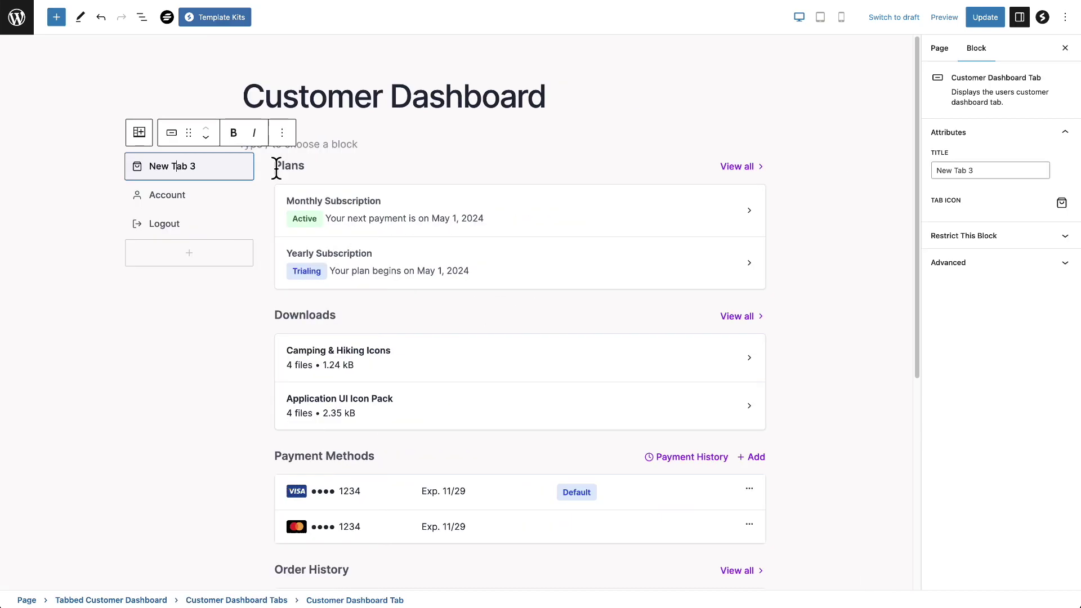
triple_click(192, 177)
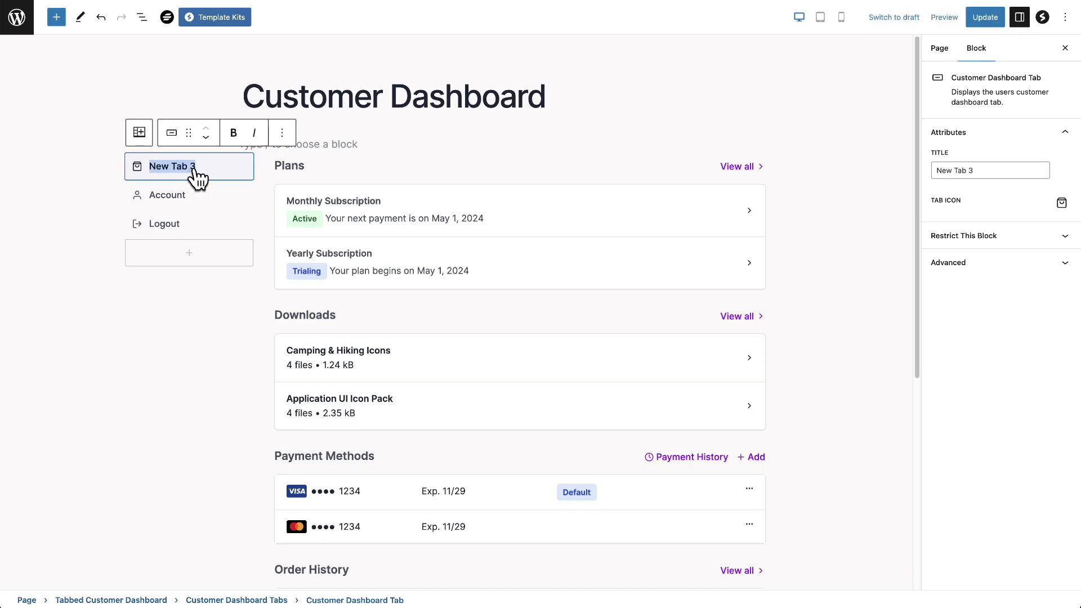
triple_click(1010, 171)
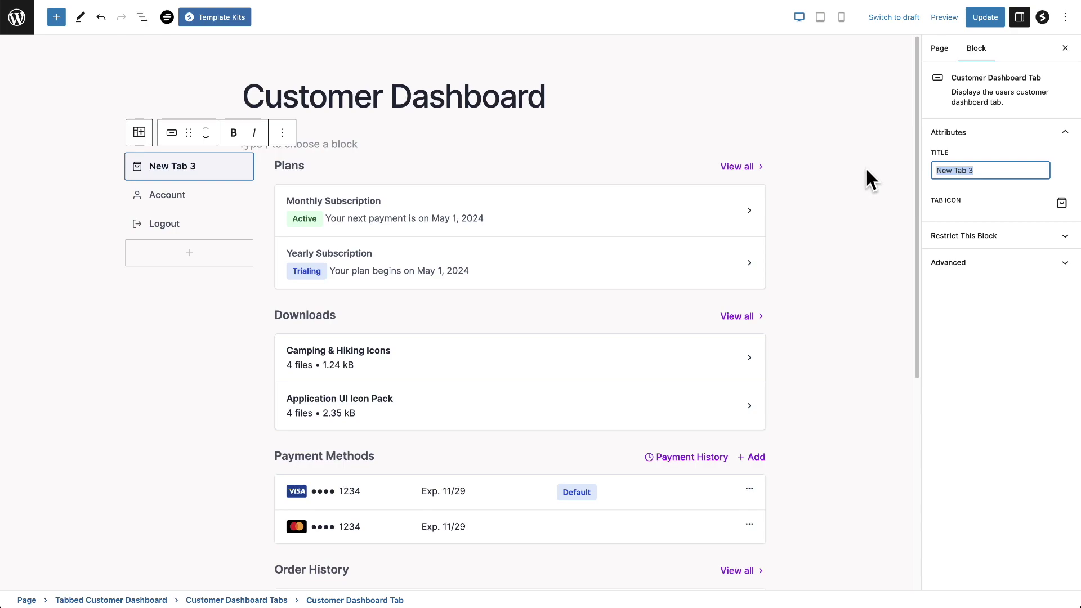
type("Dashboard")
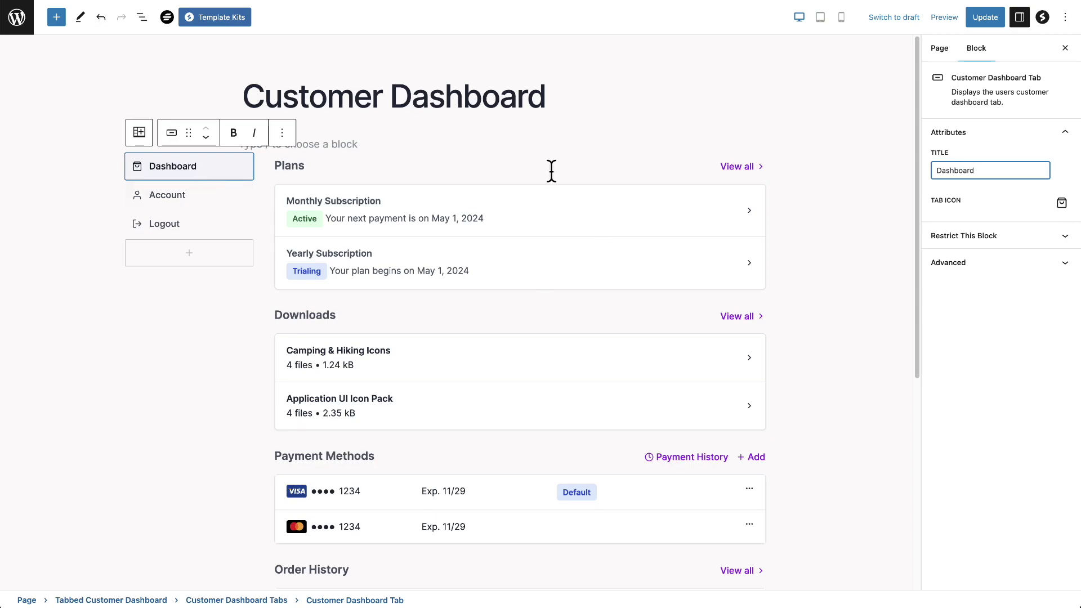
Step: Add New Tab 4 and move it up above Logout and Account, directly below Dashboard
left_click(189, 255)
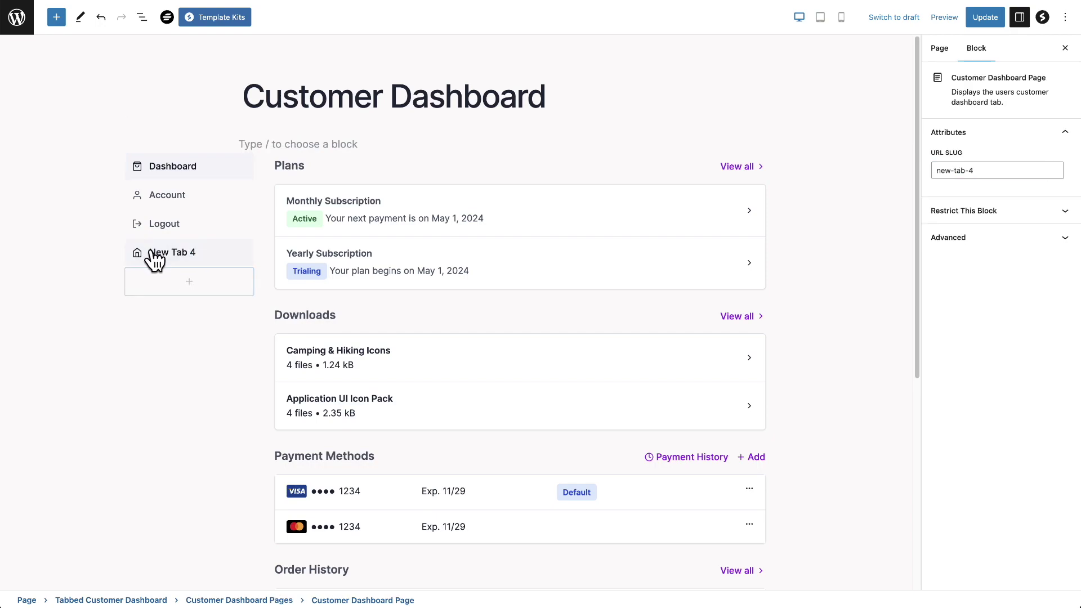
left_click(174, 258)
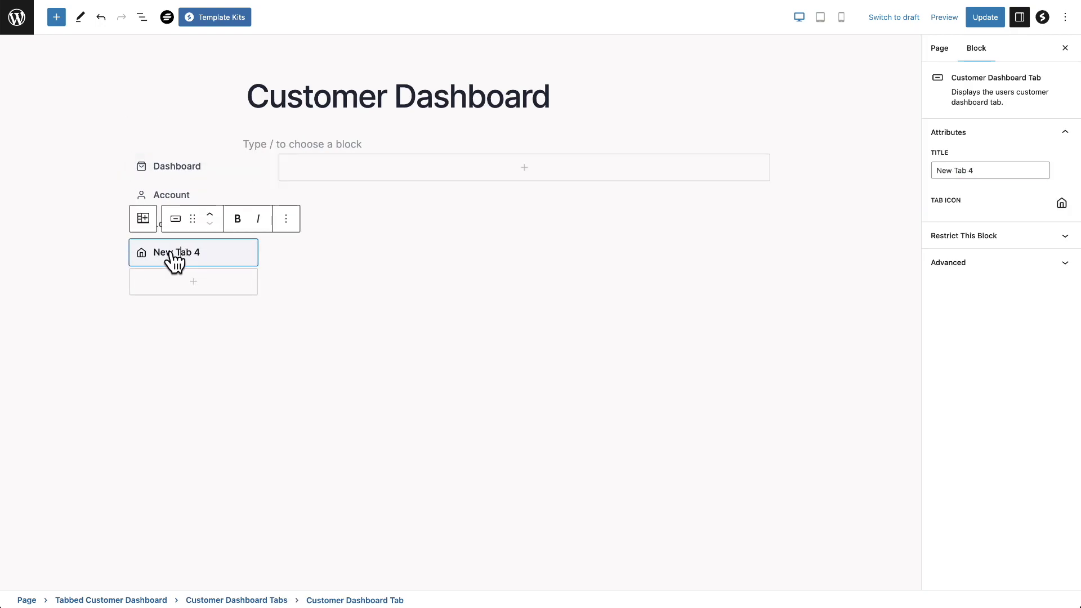
left_click(211, 218)
left_click(211, 187)
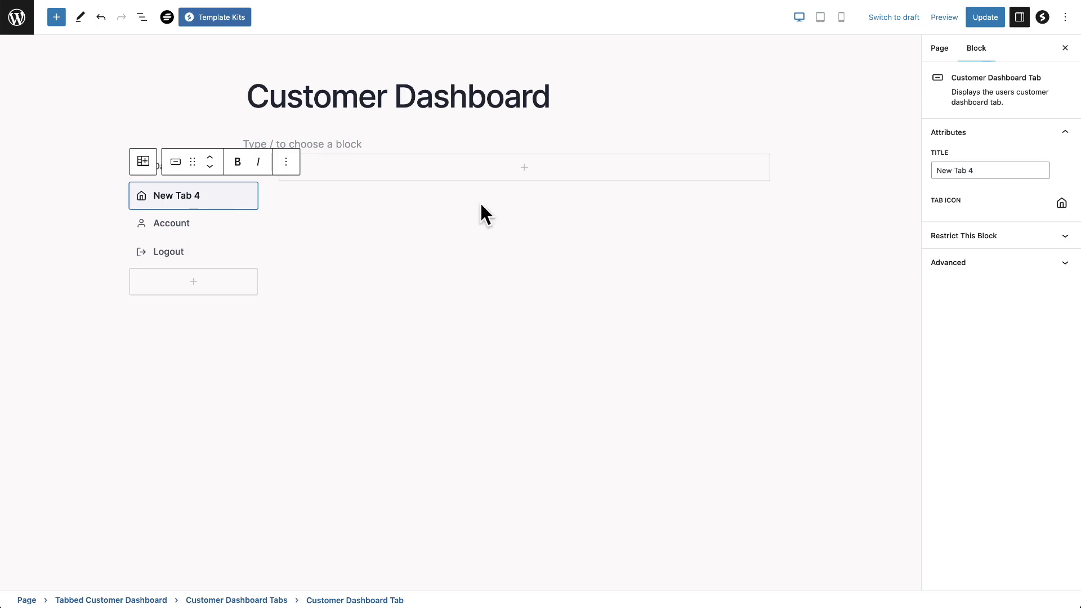
triple_click(978, 172)
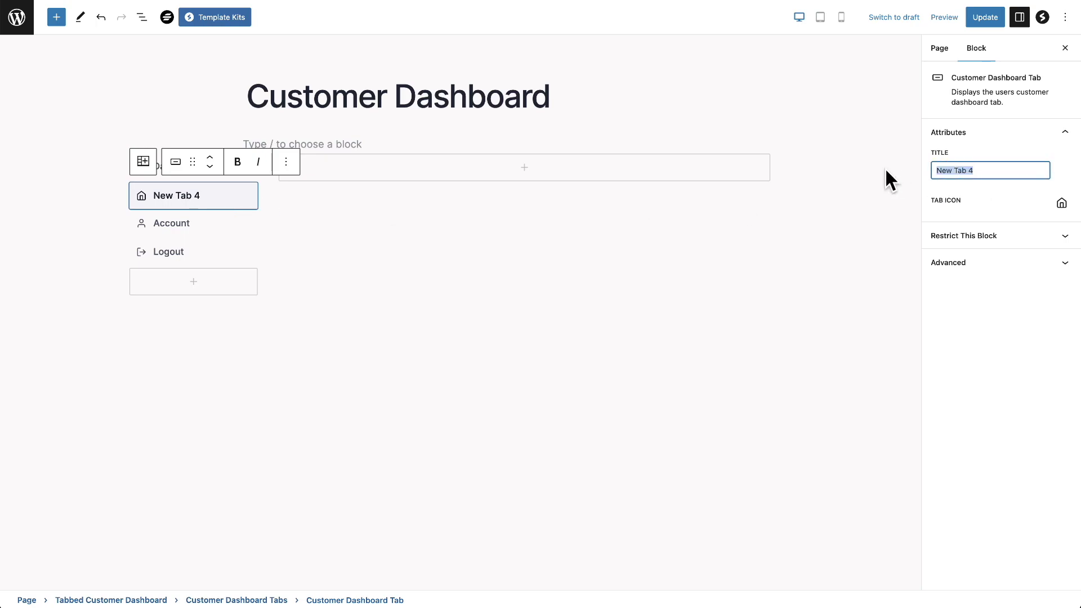
Step: Title the new tab 'Courses' and give it the airplay tab icon
type("Courses")
left_click(1058, 204)
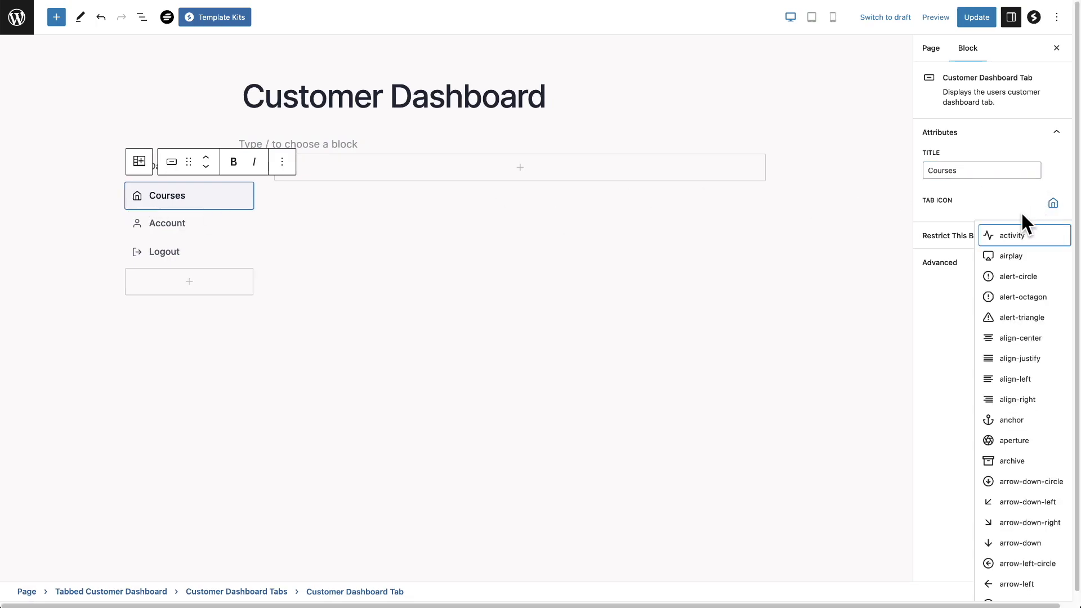
left_click(1010, 258)
Step: Add a 'Here are your courses' heading inside the Courses tab, then check the Account and Dashboard tabs
left_click(723, 291)
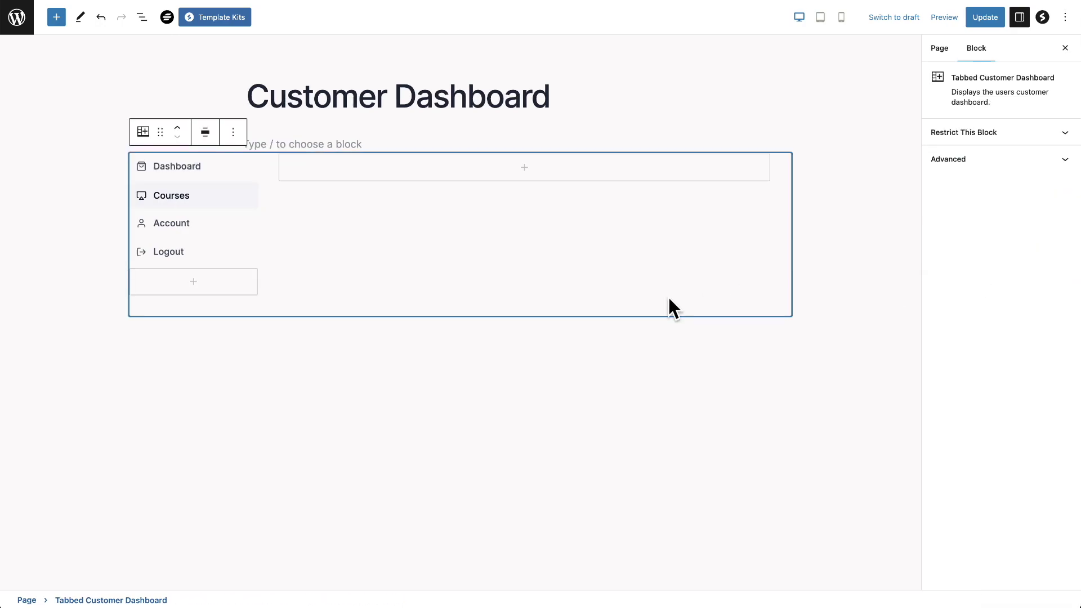
left_click(214, 209)
left_click(523, 177)
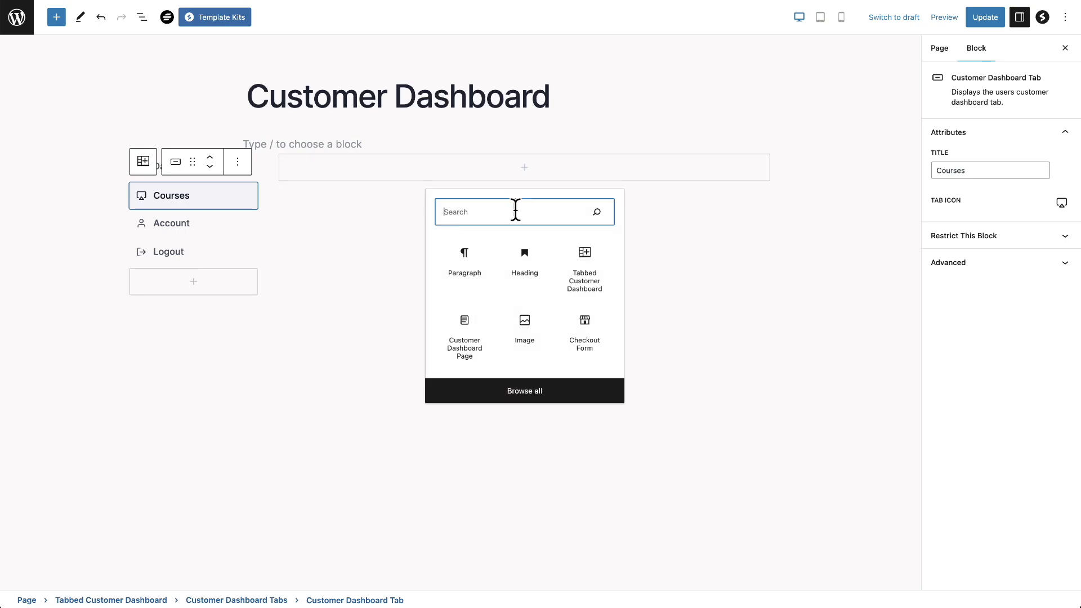
left_click(528, 258)
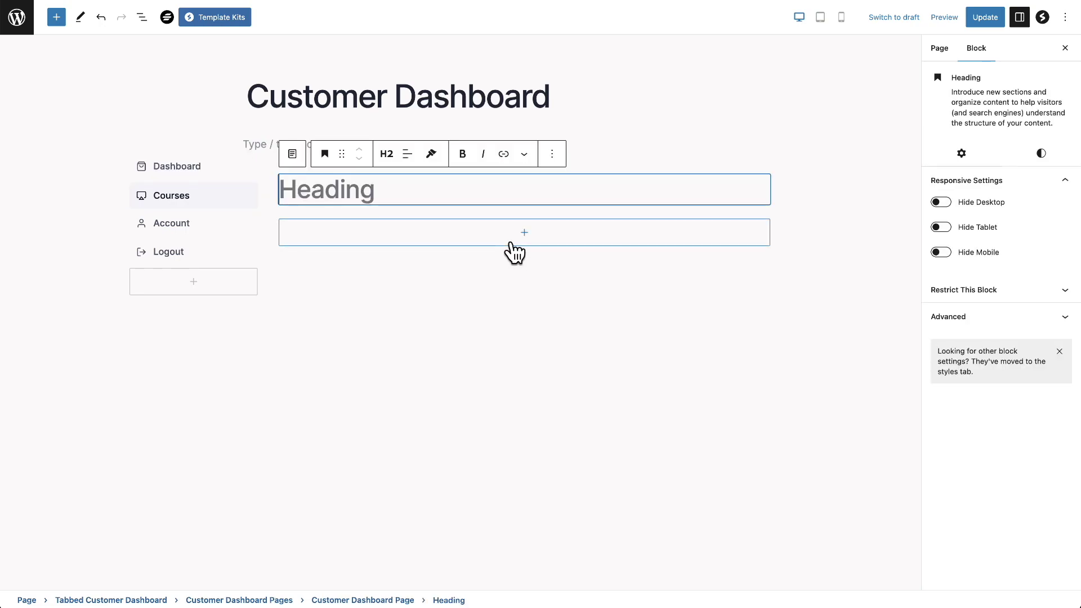
type("Here are your courses")
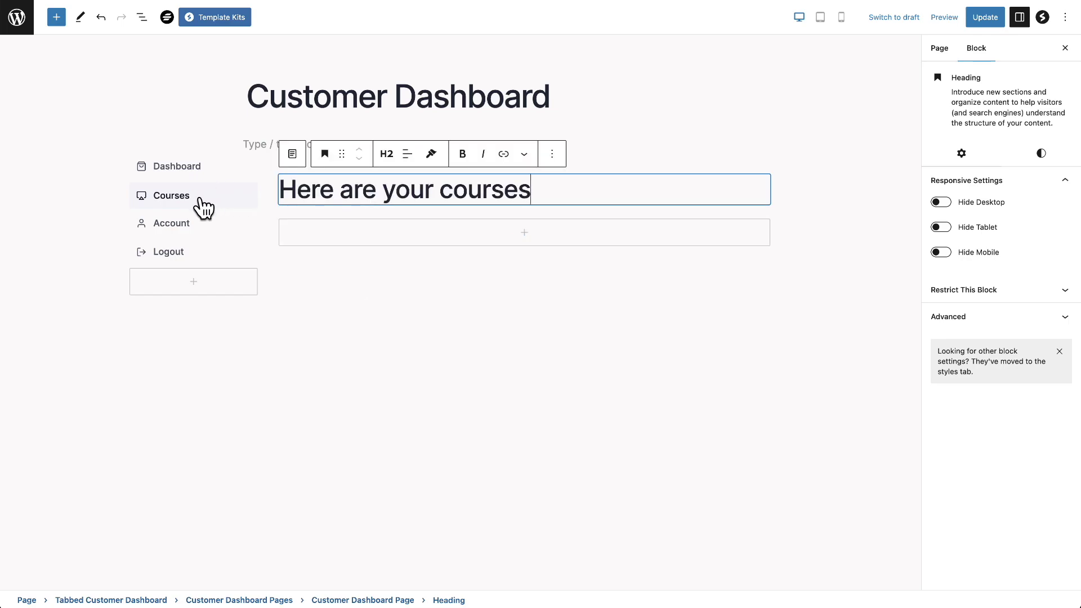
left_click(202, 197)
left_click(195, 225)
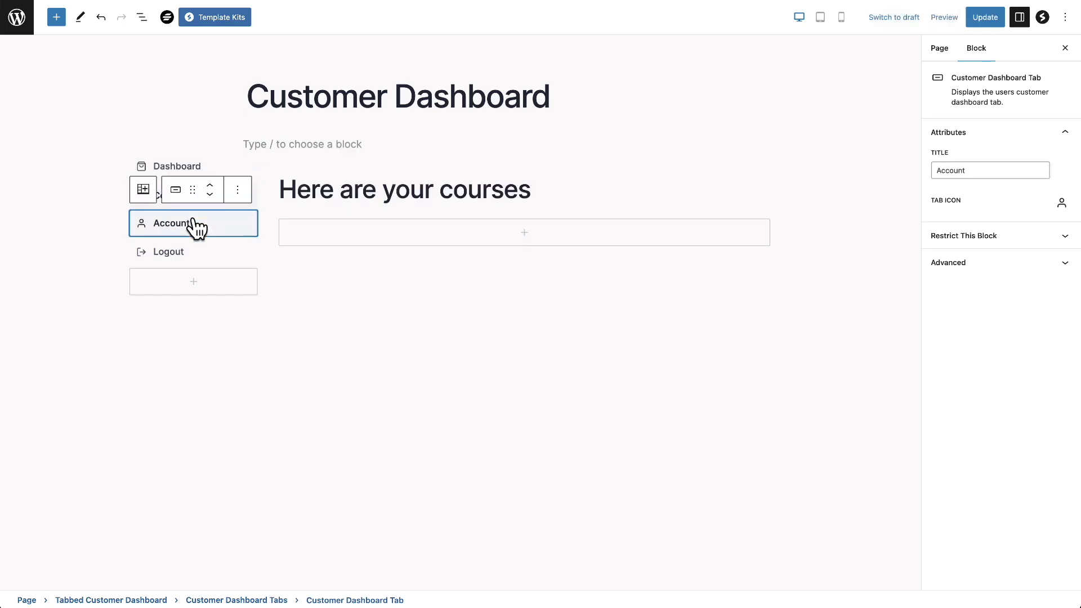
left_click(204, 170)
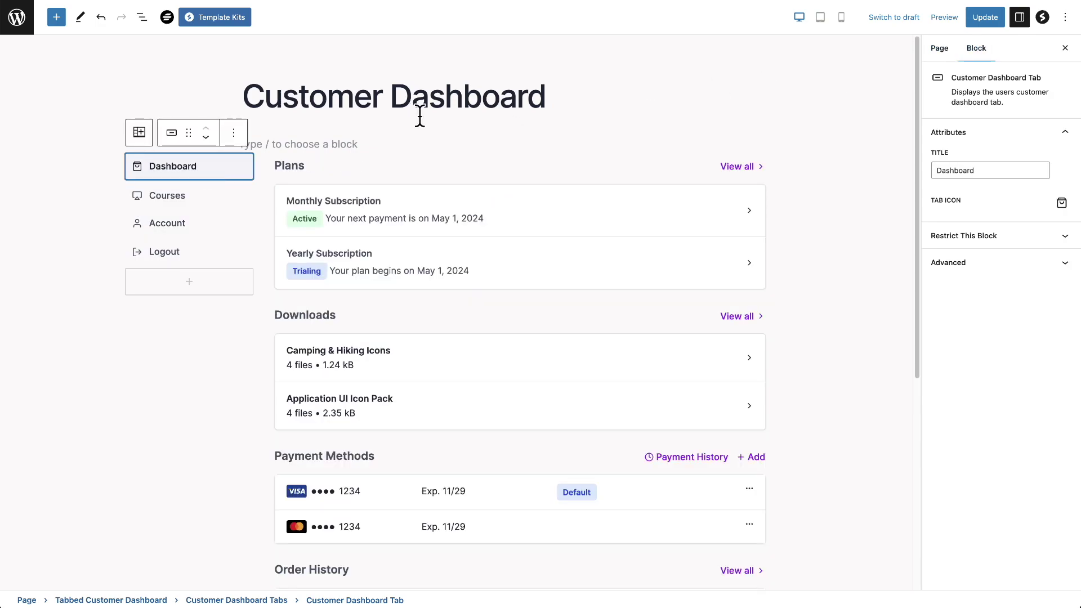
Step: Update the page, open it live, and try the Courses tab before returning to Dashboard
left_click(983, 17)
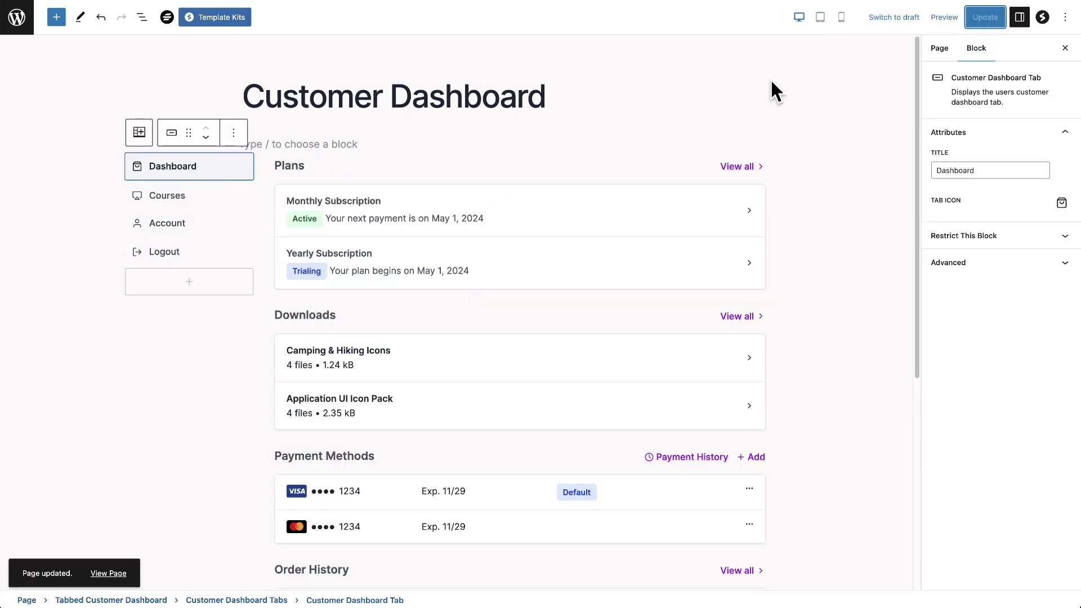
left_click(103, 573)
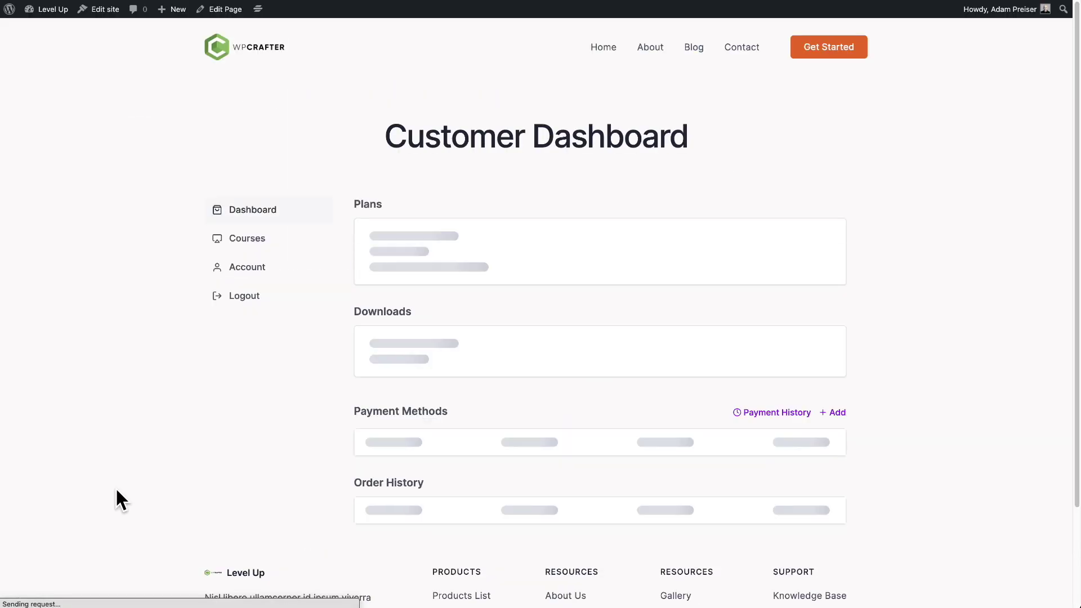
scroll(156, 397, "down", 5)
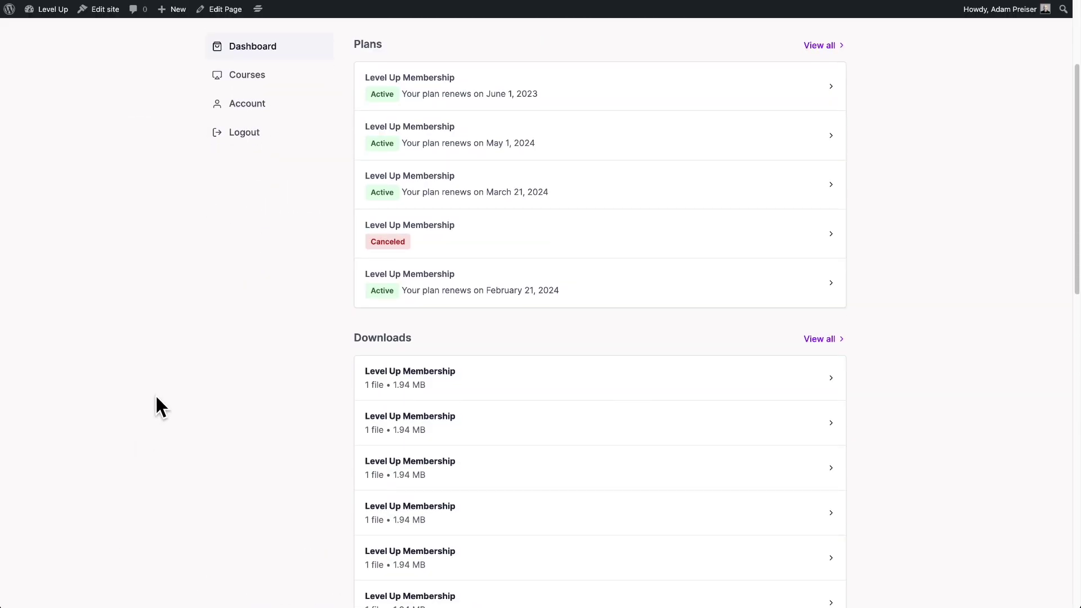
scroll(160, 407, "down", 2)
scroll(160, 406, "up", 7)
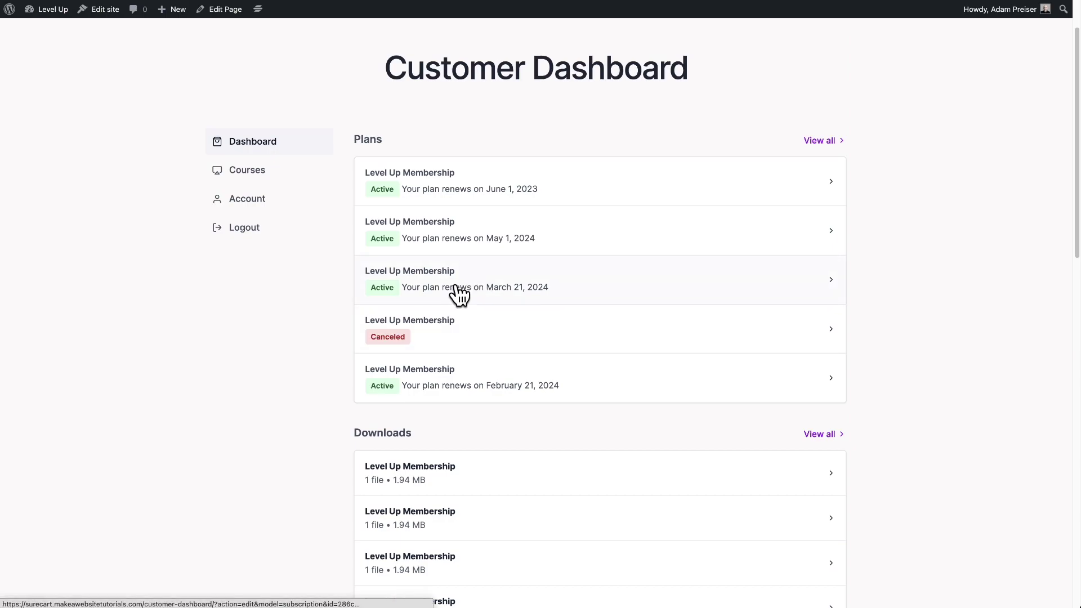
scroll(459, 295, "up", 1)
scroll(457, 295, "up", 2)
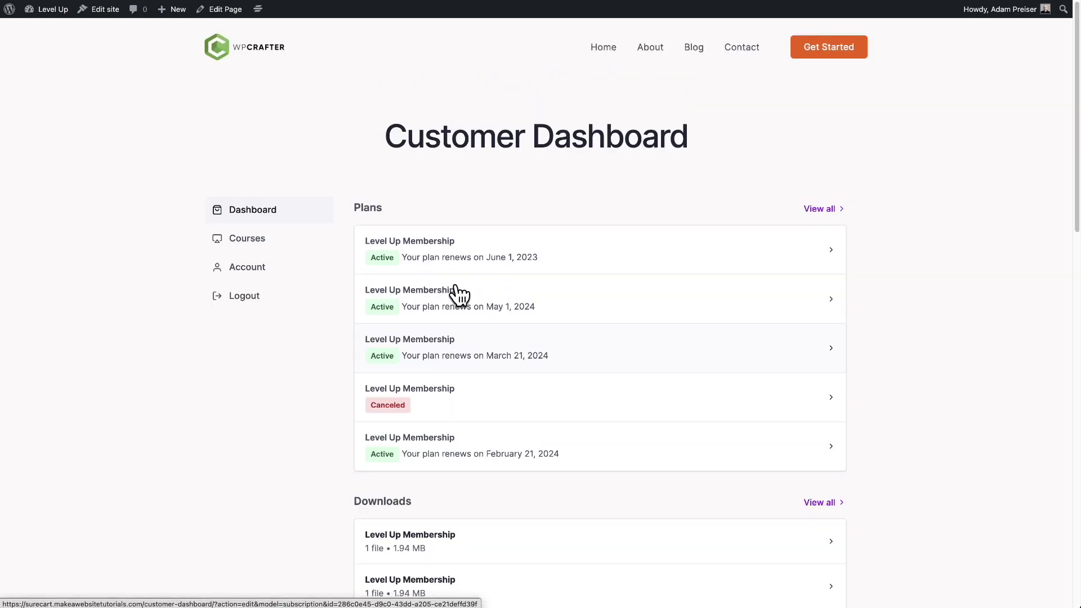
left_click(254, 232)
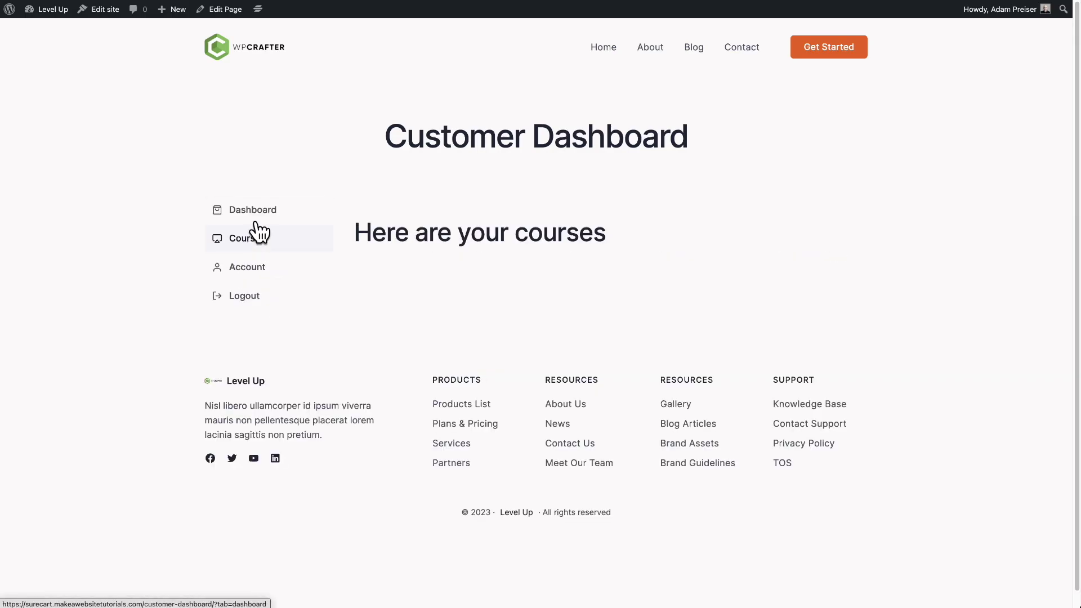
left_click(258, 211)
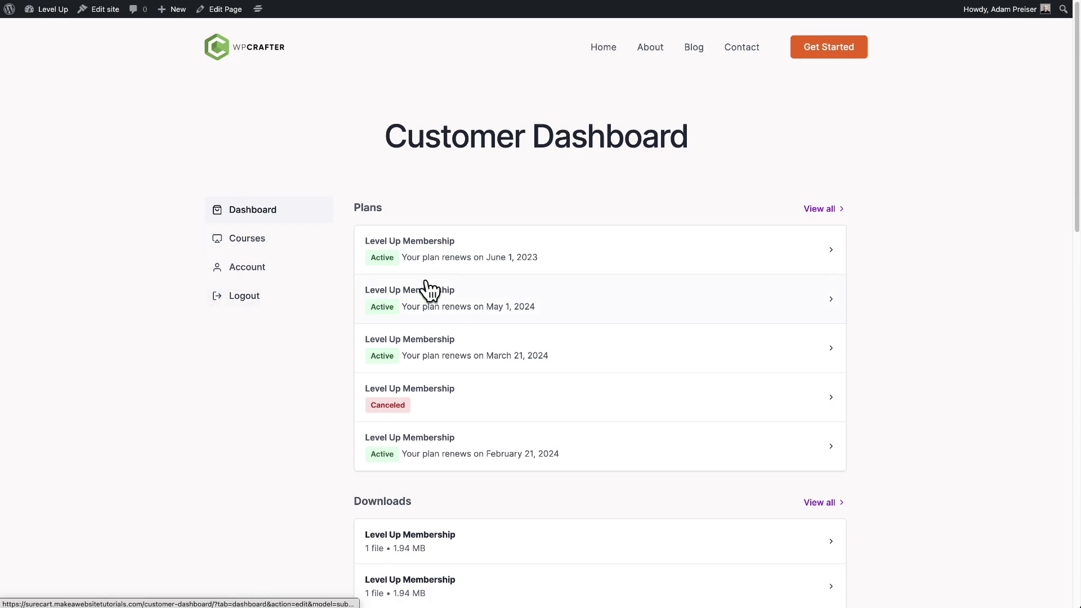
Step: Remove the Customer Downloads block from the Dashboard tab and update the page
left_click(222, 14)
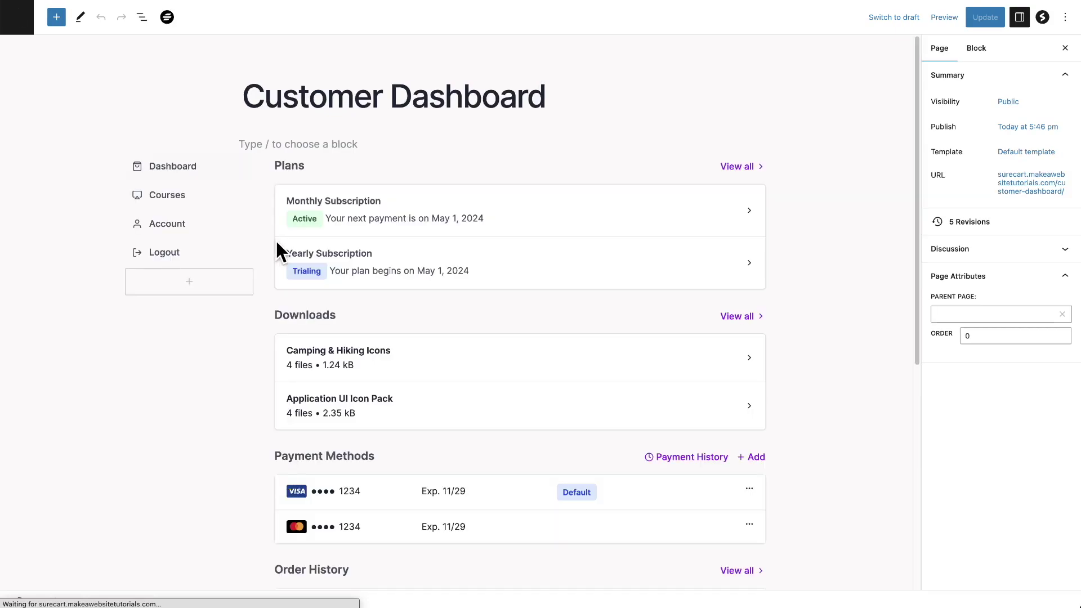
left_click(591, 170)
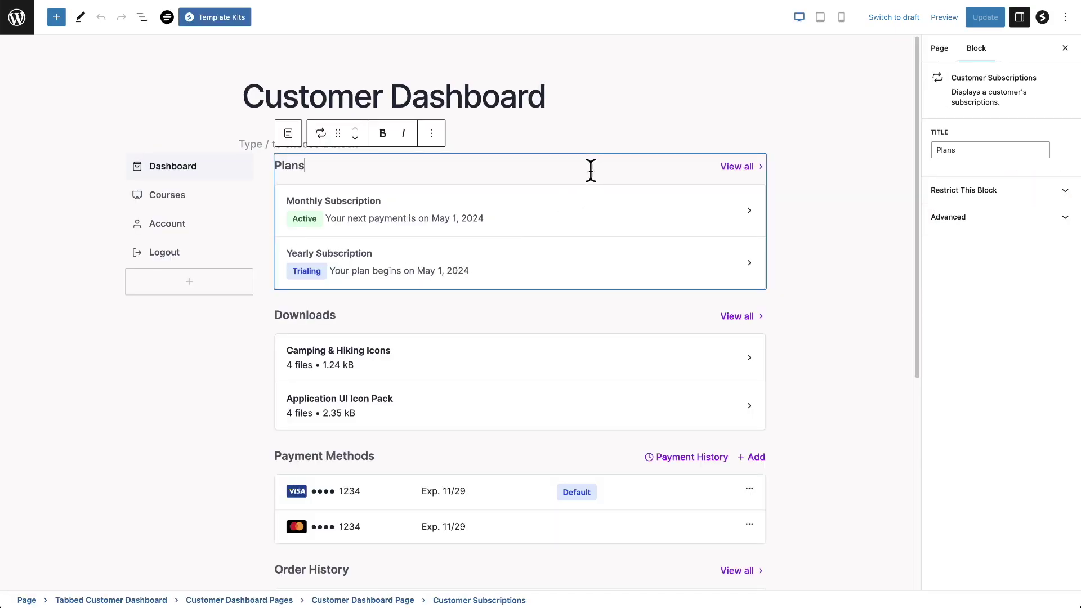
left_click(562, 315)
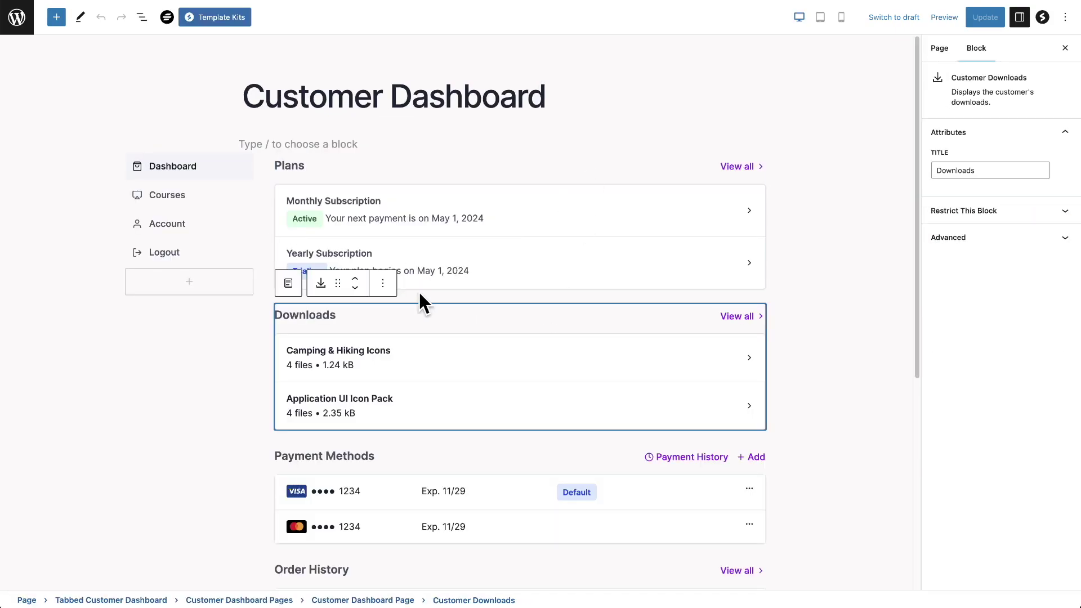
left_click(383, 285)
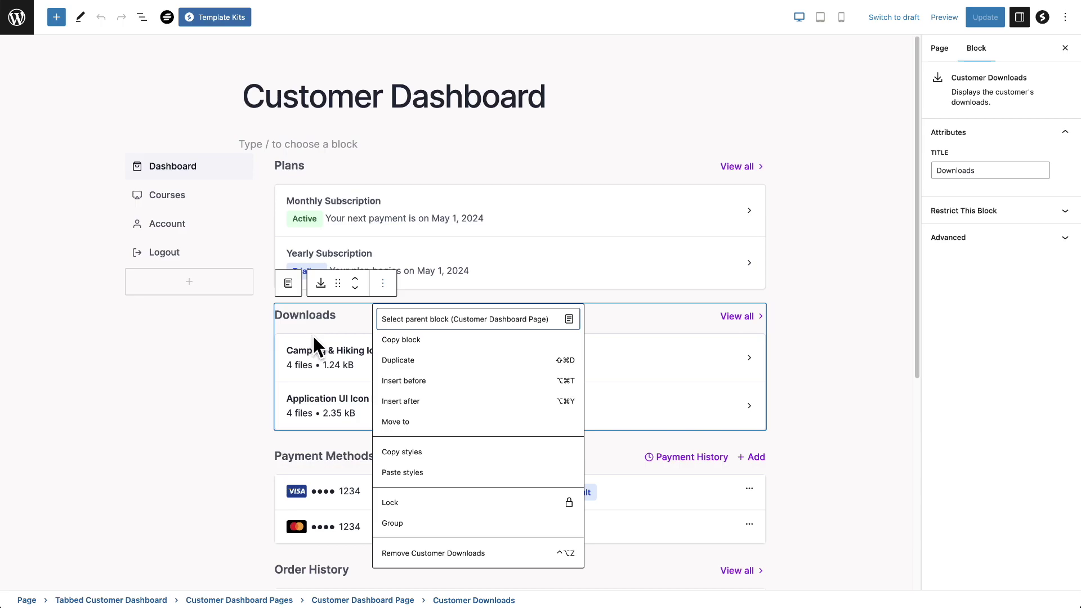
left_click(467, 553)
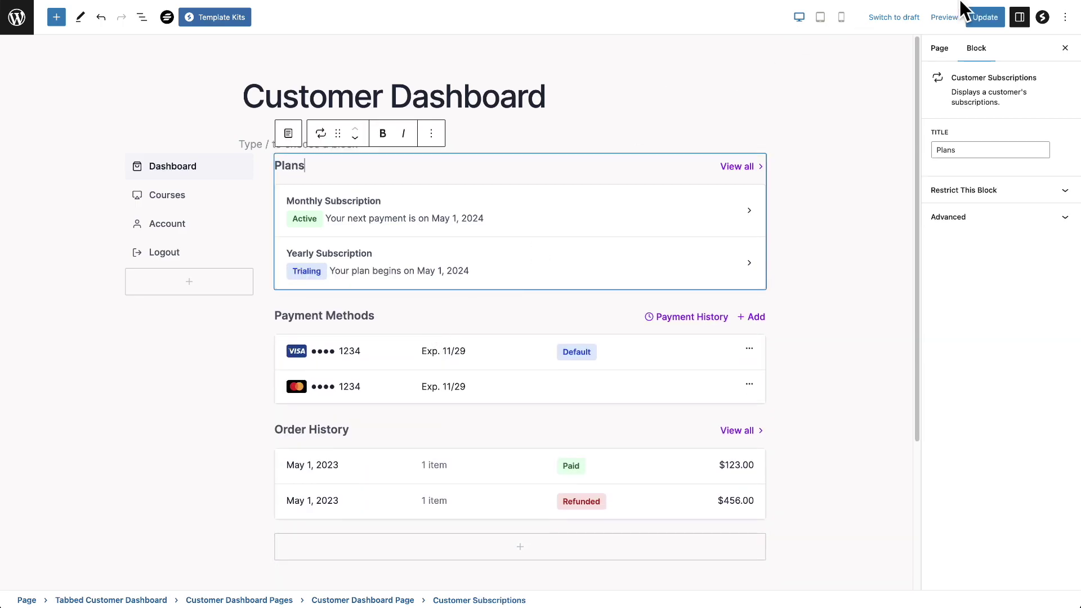
left_click(985, 18)
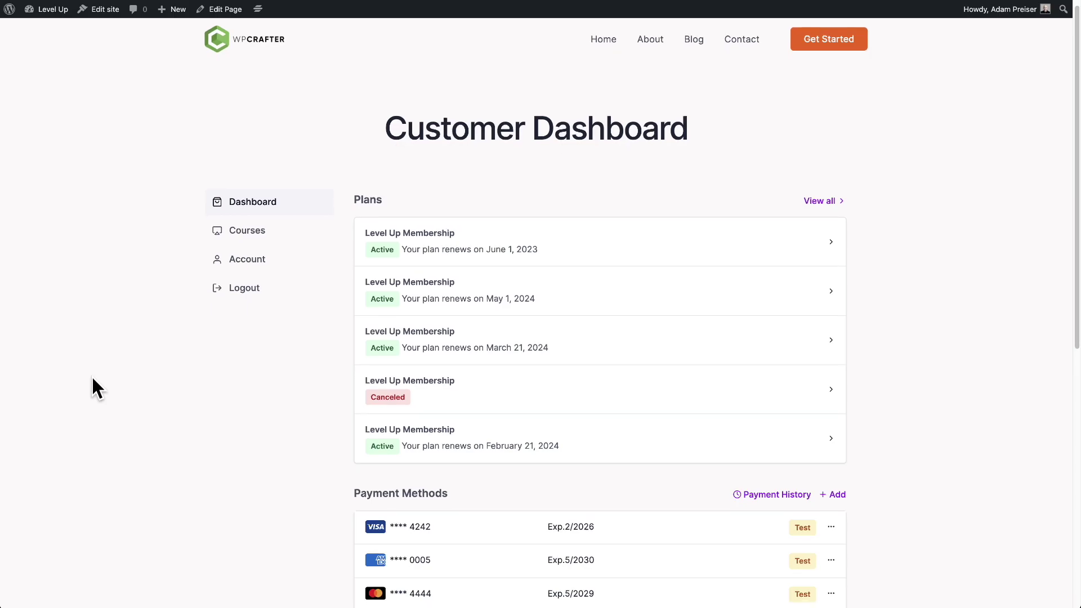
scroll(92, 380, "down", 3)
scroll(93, 380, "up", 3)
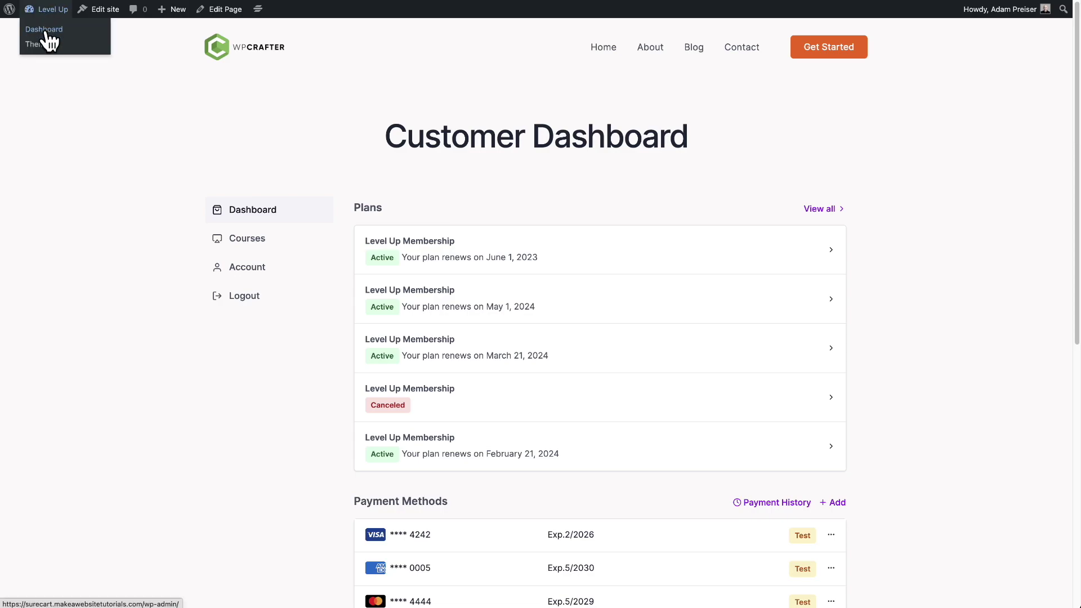
Step: Trash the Customer Dashboard page and empty the trash of all five pages, leaving 52 pages
left_click(45, 28)
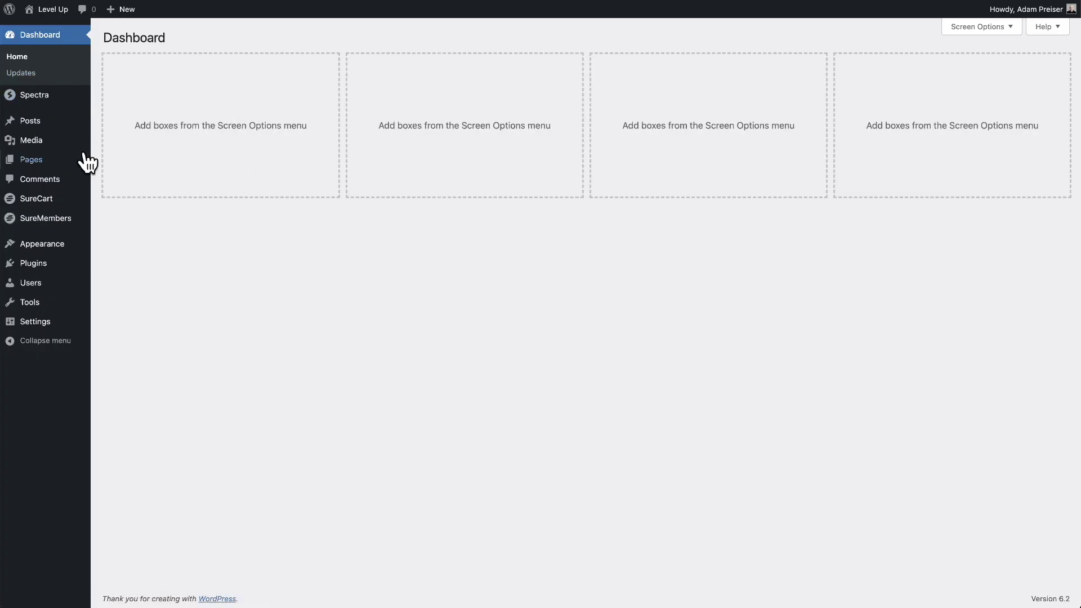
left_click(53, 160)
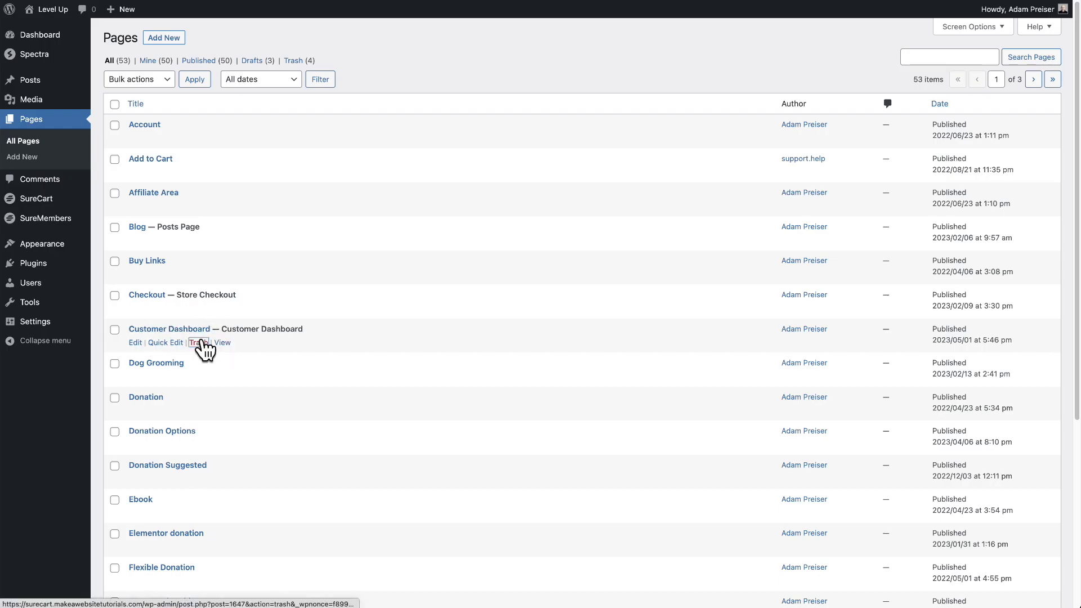
left_click(198, 343)
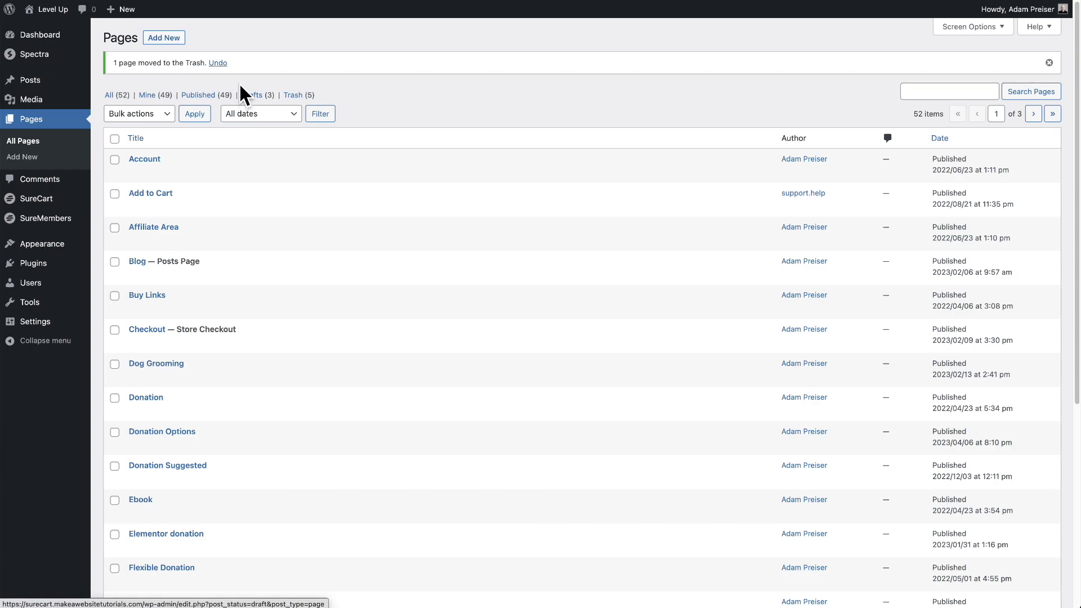
left_click(293, 95)
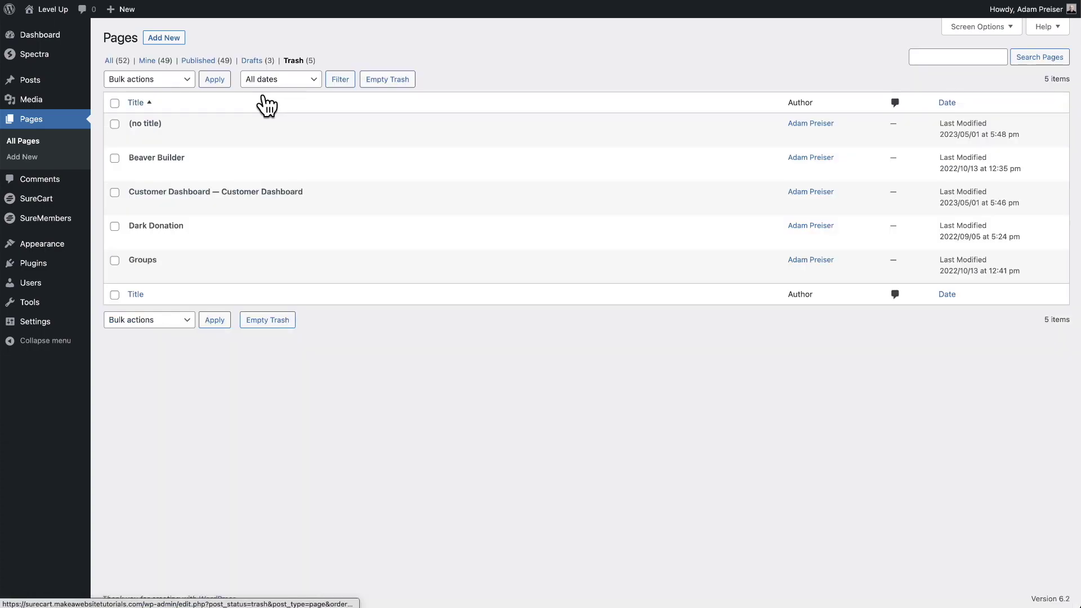
left_click(383, 84)
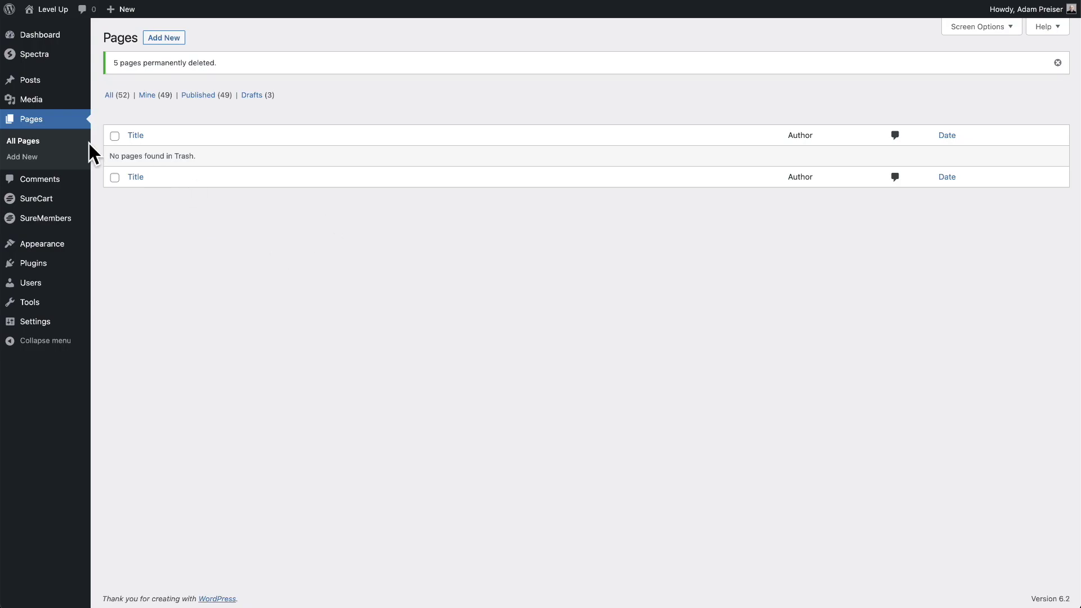
left_click(38, 142)
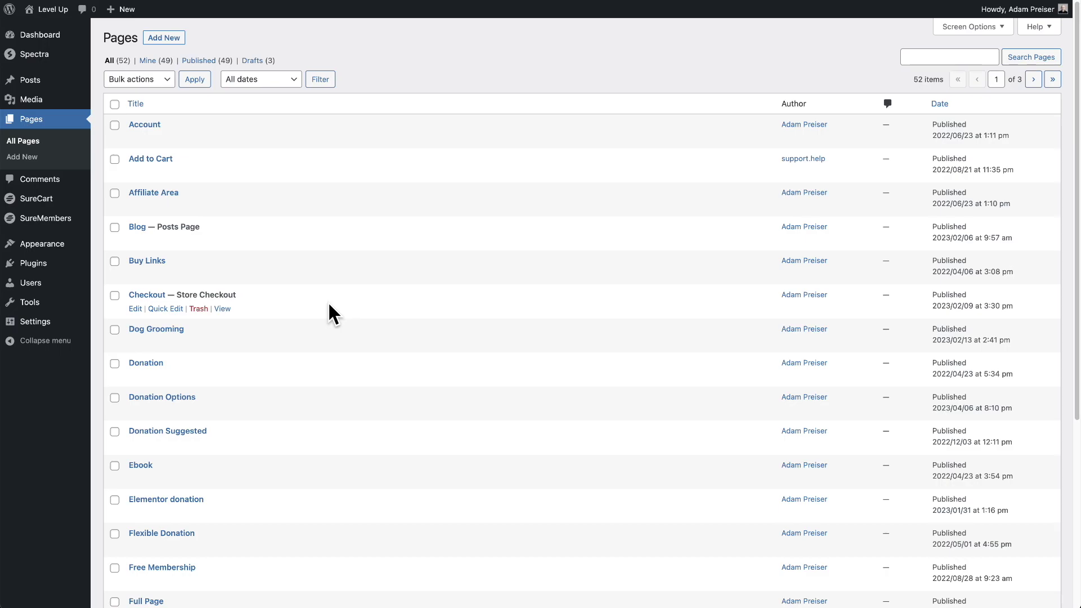
Step: Deactivate and reactivate the SureCart plugin, then return to the Pages list showing 53 pages
left_click(65, 264)
scroll(276, 304, "down", 15)
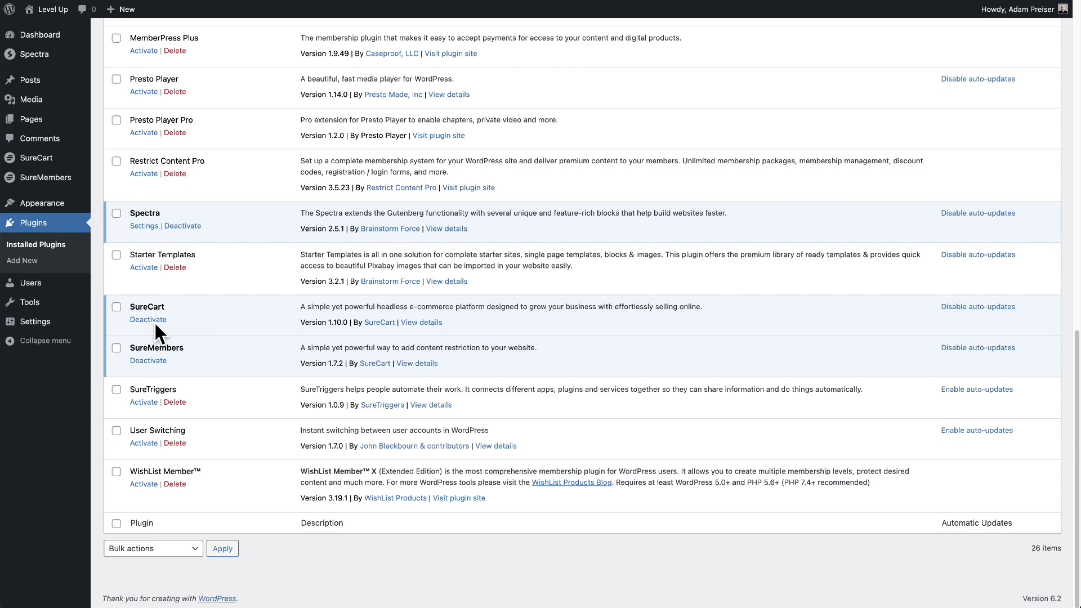
left_click(154, 322)
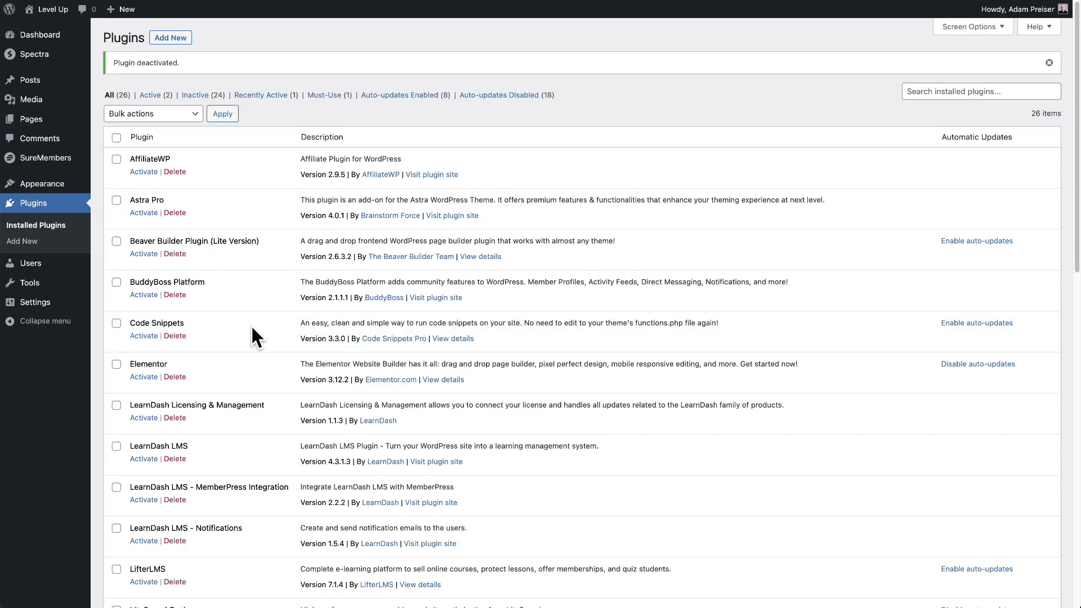
scroll(251, 328, "down", 15)
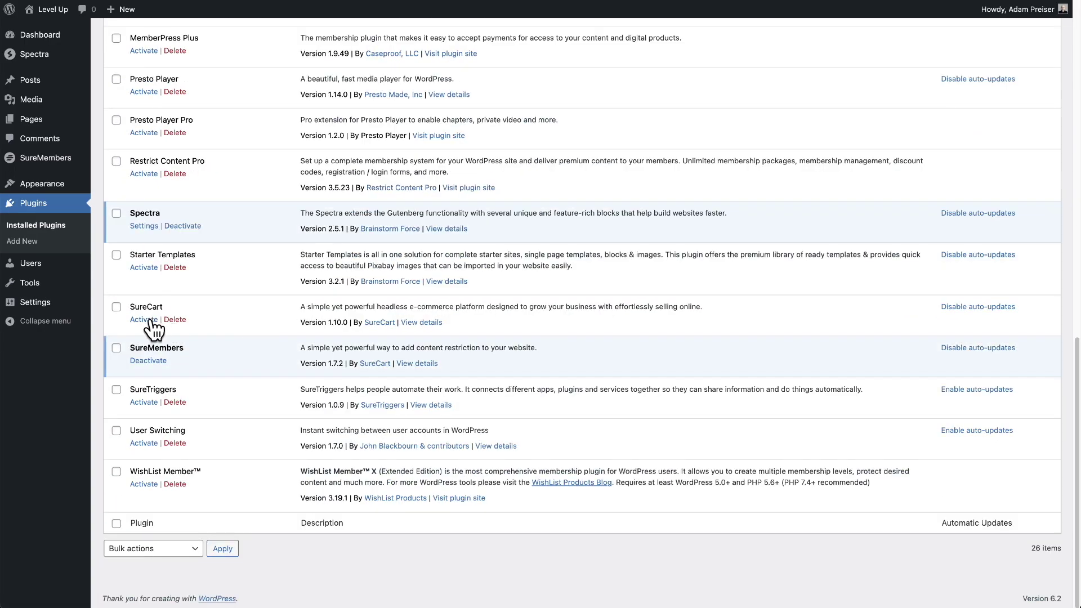
left_click(151, 320)
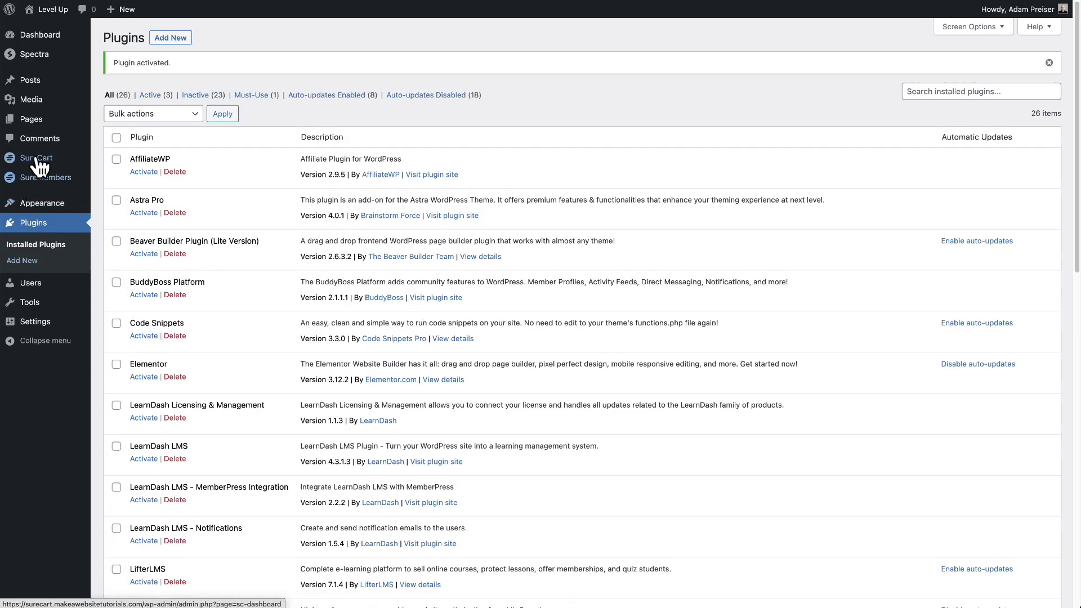
left_click(34, 120)
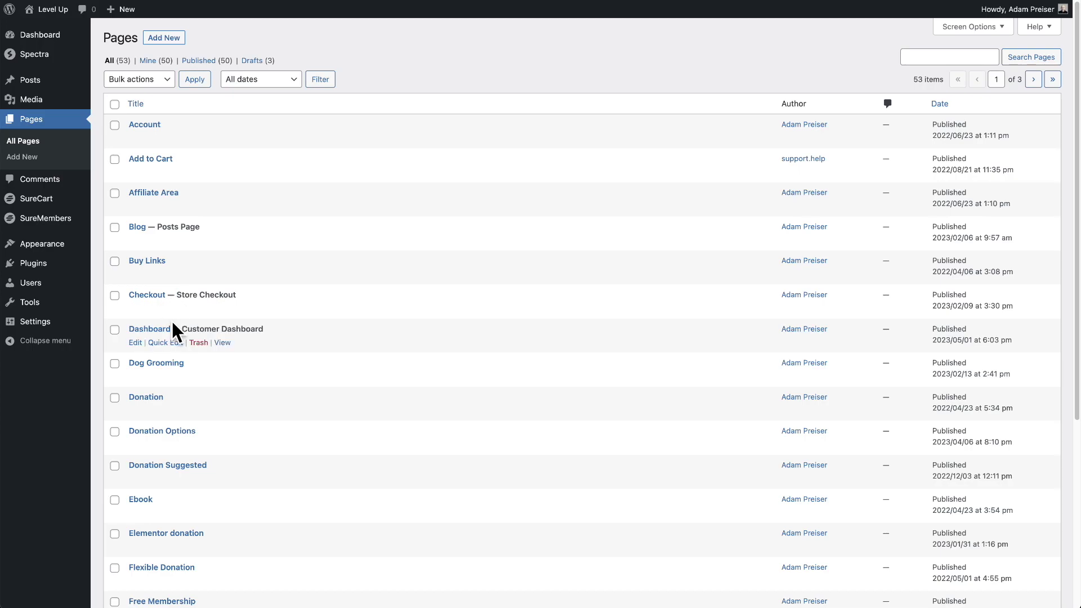
Step: Open the regenerated Dashboard page, marked Customer Dashboard, in the block editor
left_click(153, 329)
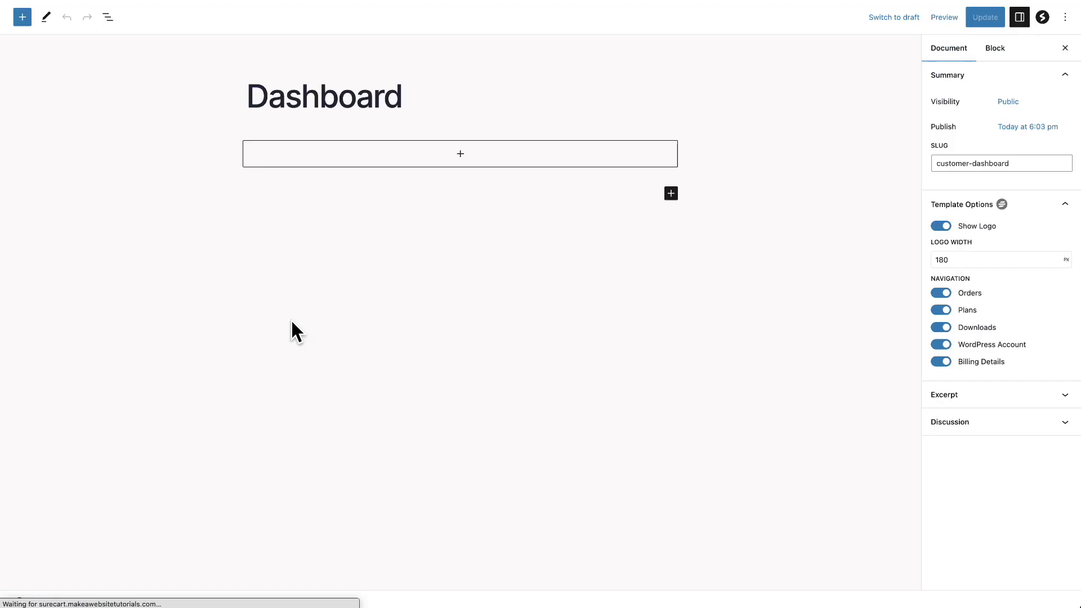